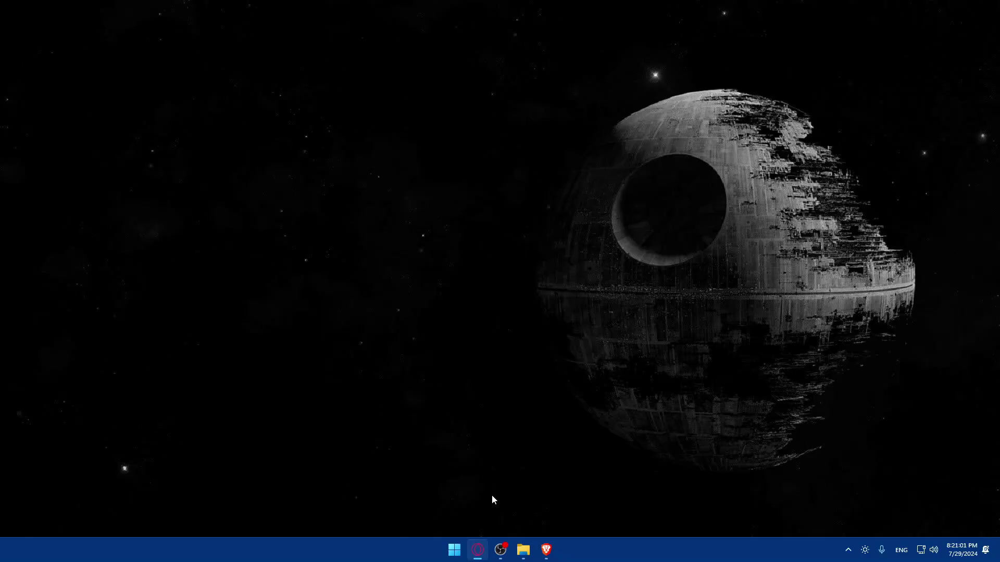
Step: Search Google for 'showit' in Brave and open the official Showit website
click(546, 549)
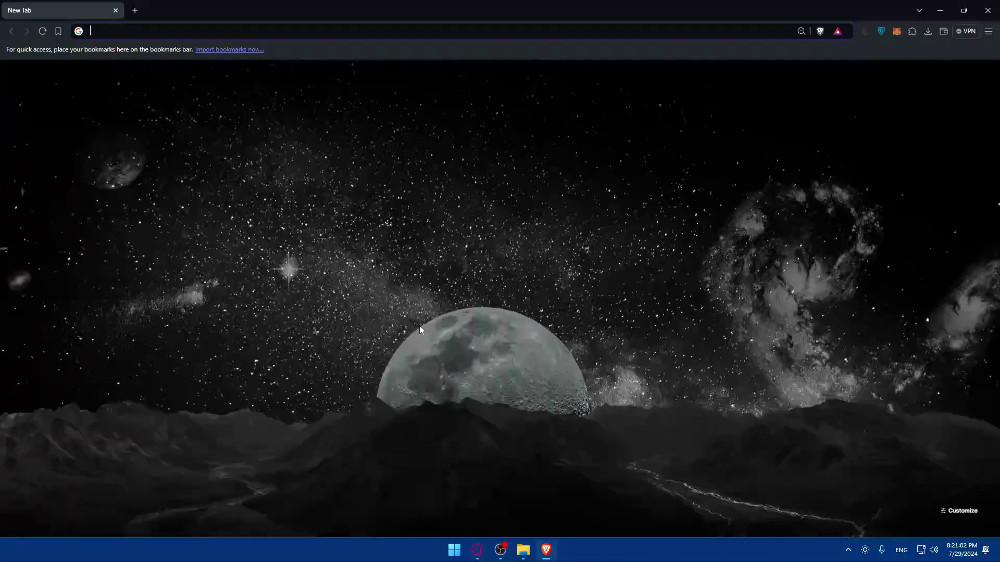
click(128, 38)
text(show)
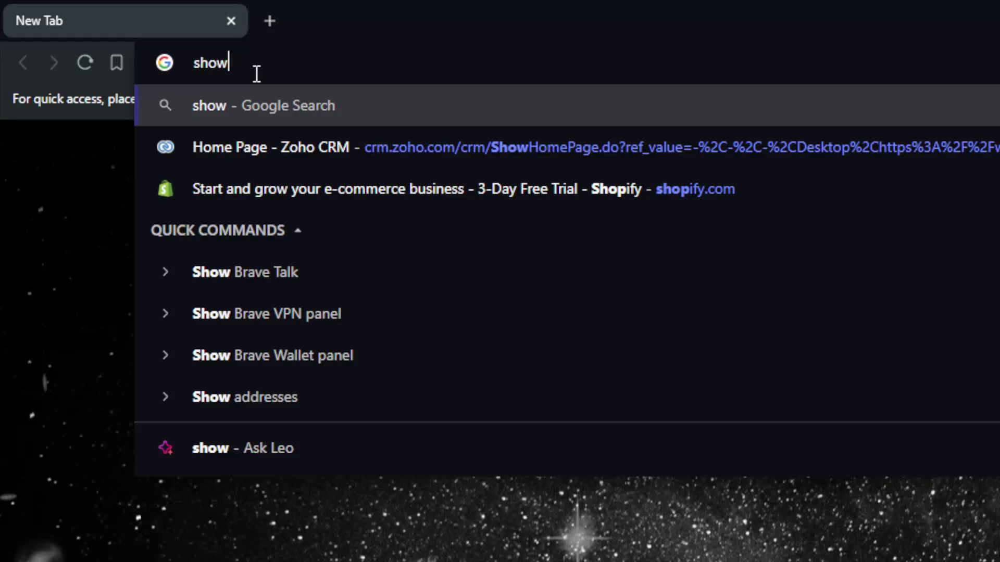
text(it)
key(Return)
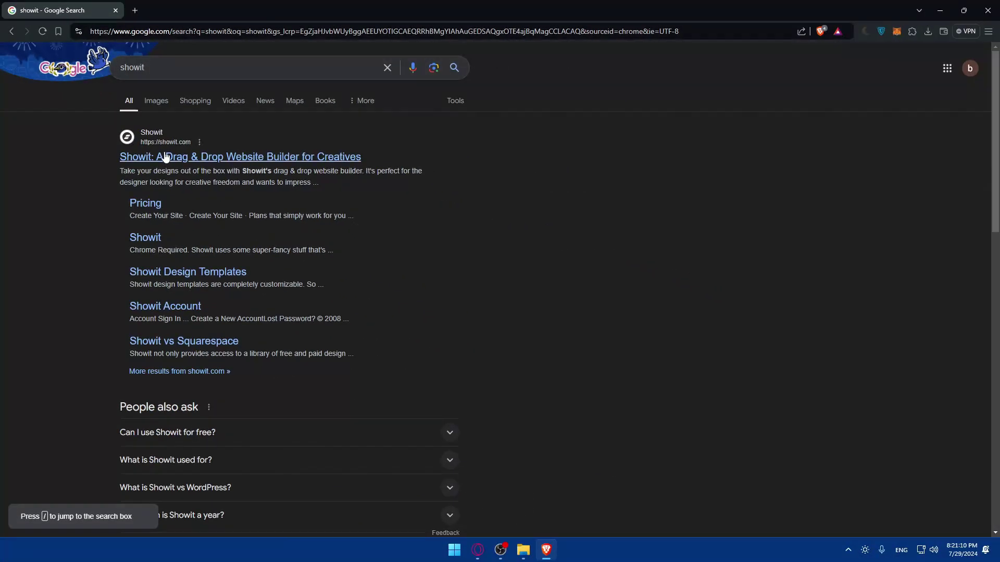
click(249, 159)
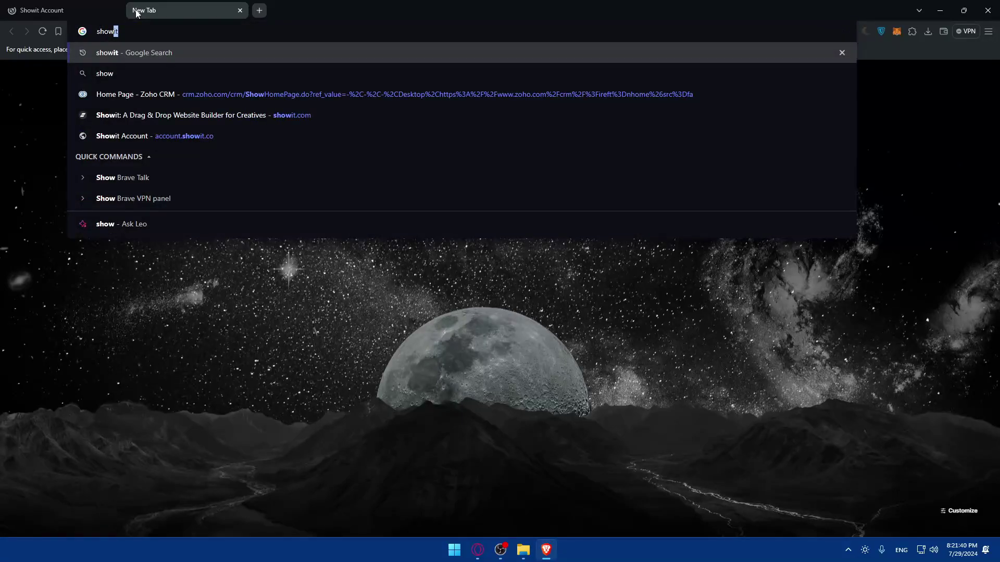
Step: Load showit.com, choose Create Your Site, and submit the saved email for the 14-day trial
text(it.com)
key(Return)
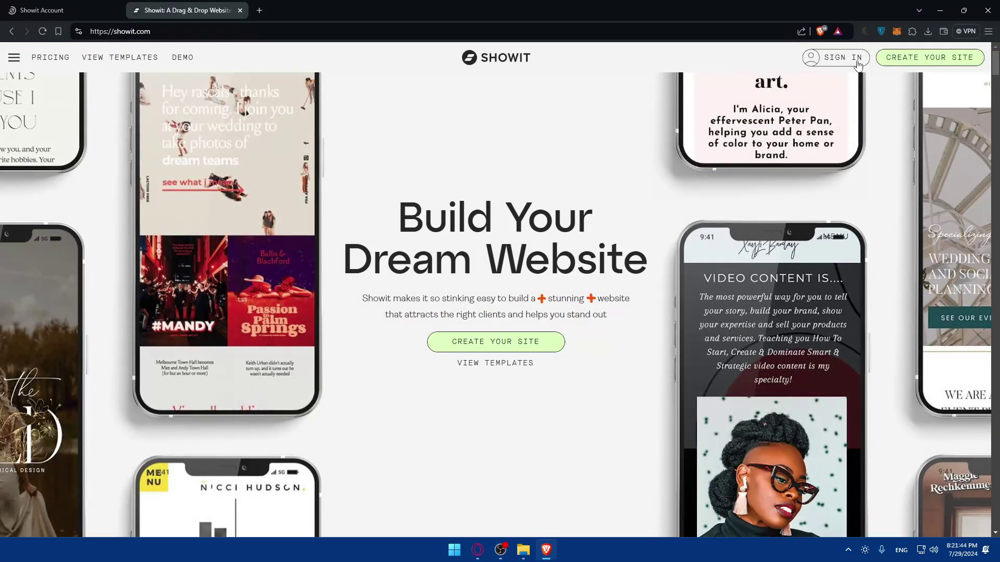
click(919, 65)
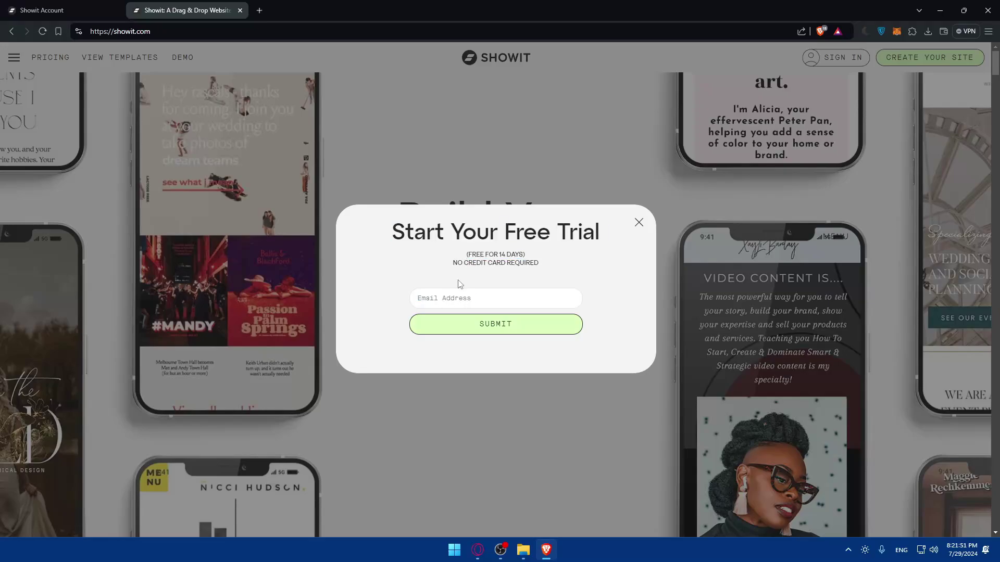
drag(463, 255, 539, 258)
click(536, 258)
click(473, 293)
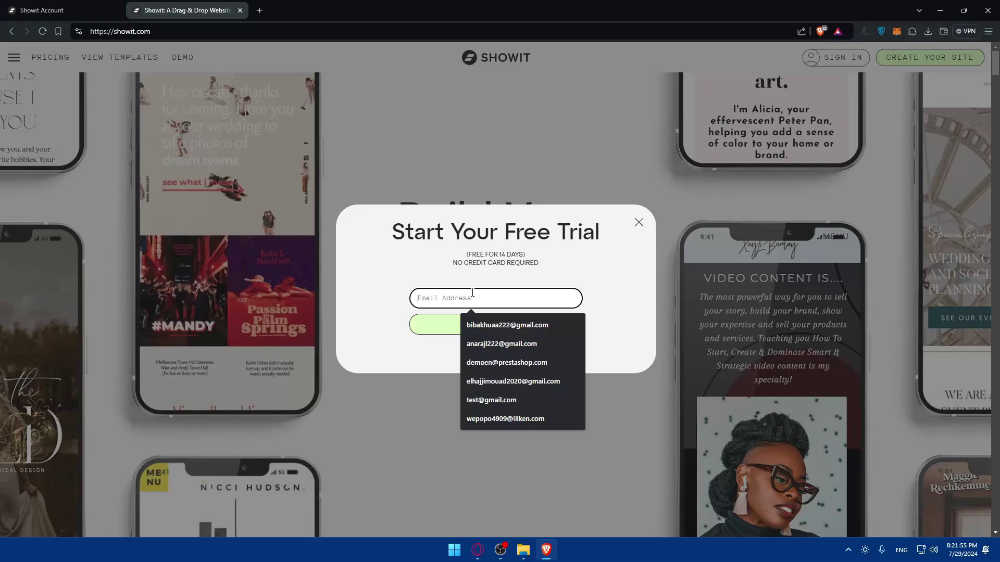
click(472, 326)
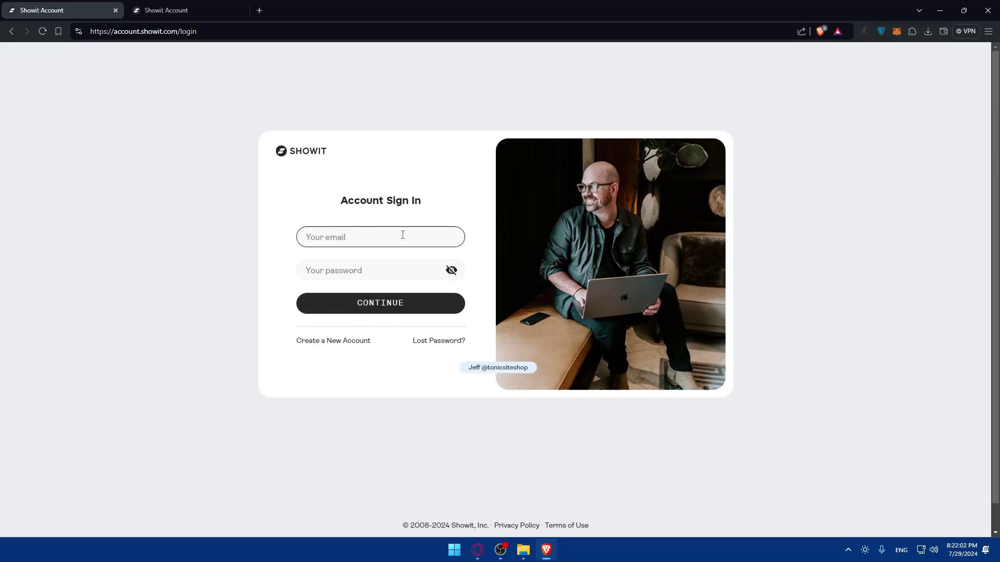
Step: On the account form tab, fill the first name from a saved entry and last name 'khaua'
click(326, 341)
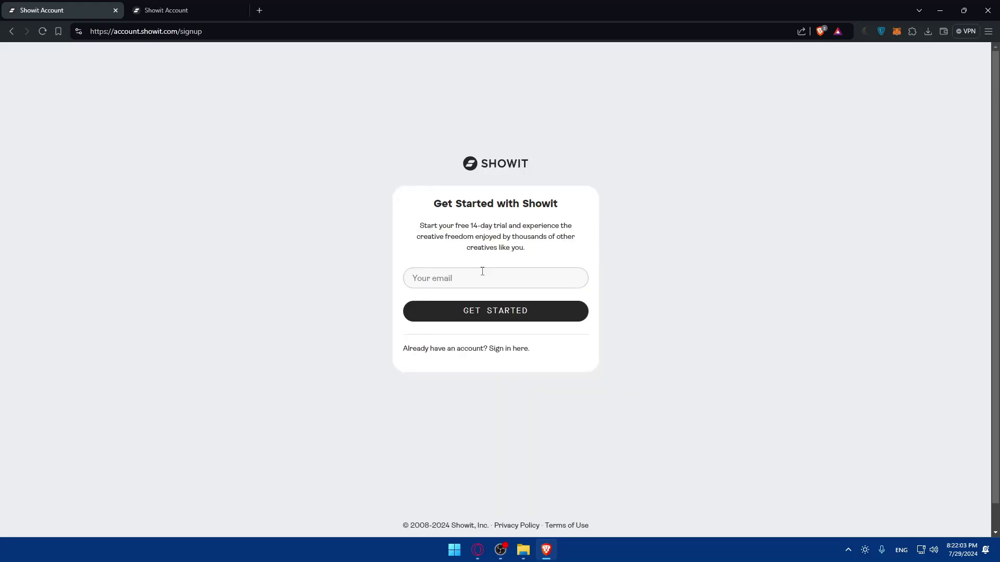
click(172, 6)
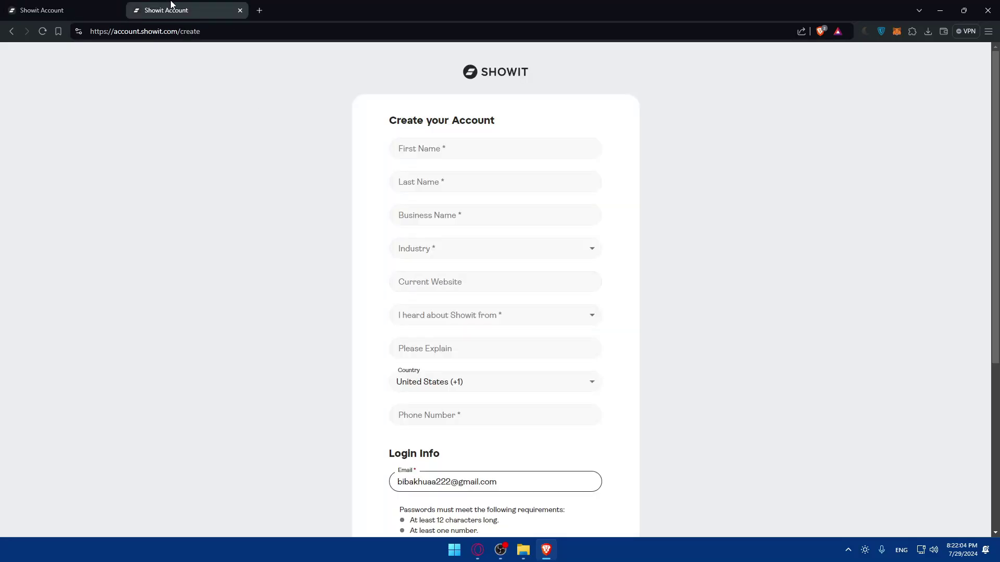
click(116, 11)
click(442, 152)
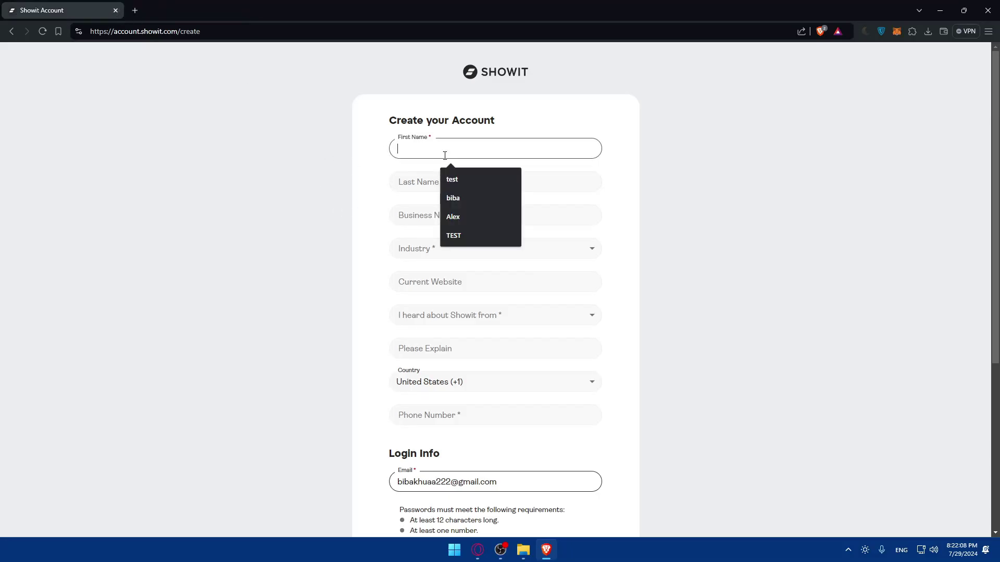
scroll(460, 186, down, 5)
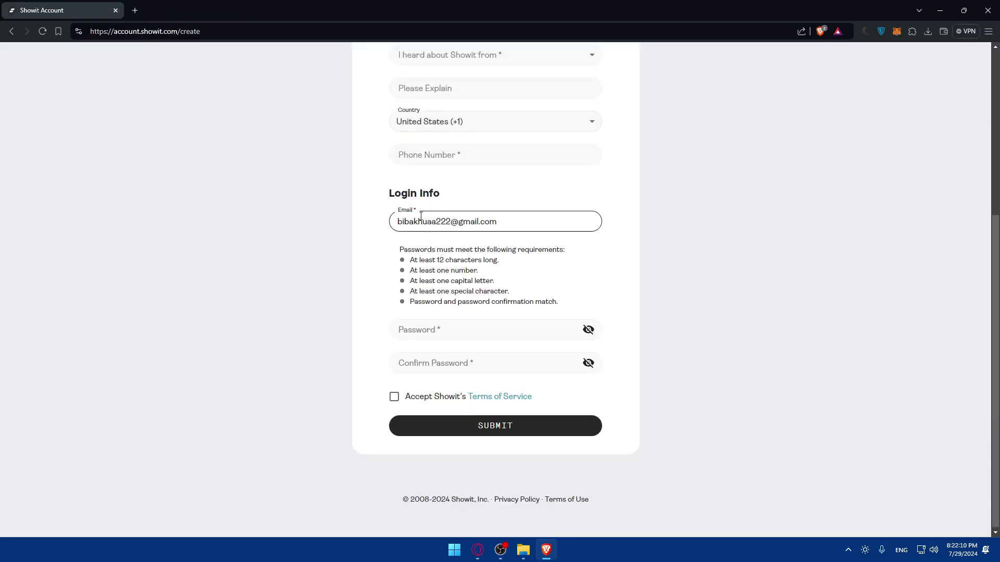
scroll(441, 208, up, 5)
click(435, 152)
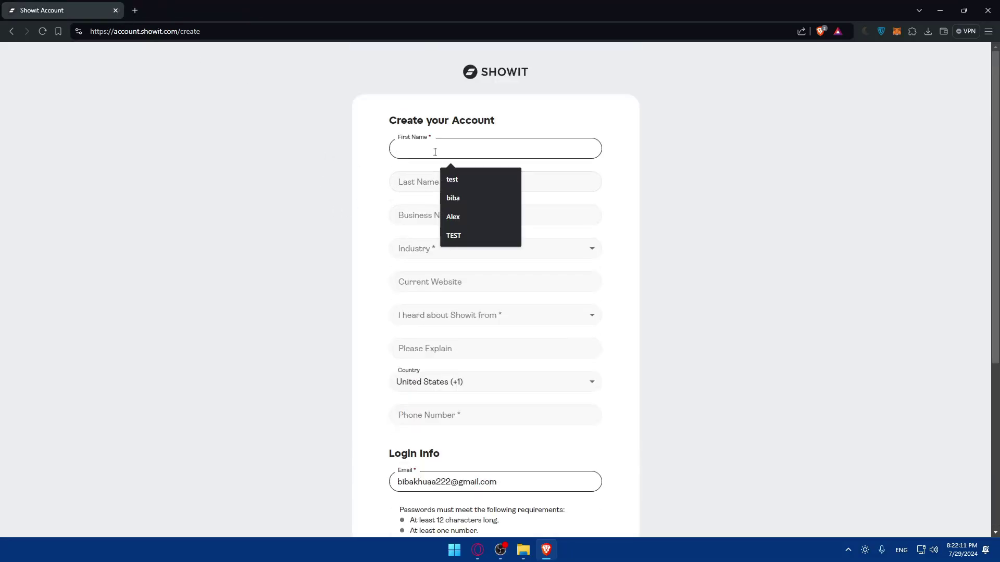
click(451, 179)
text(khaua)
Step: Enter business name 'omix' and set the industry to Film/Video
click(461, 213)
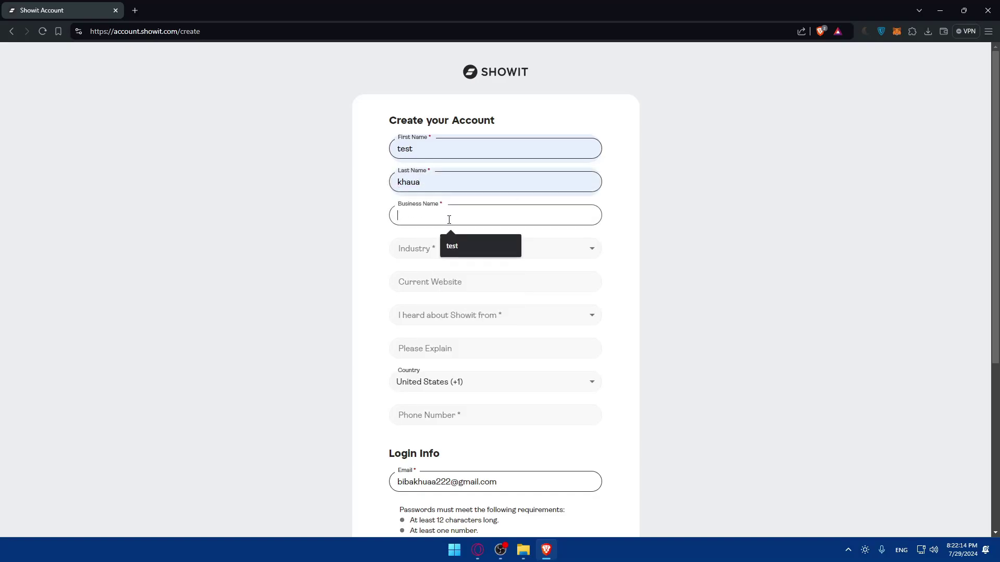
click(458, 245)
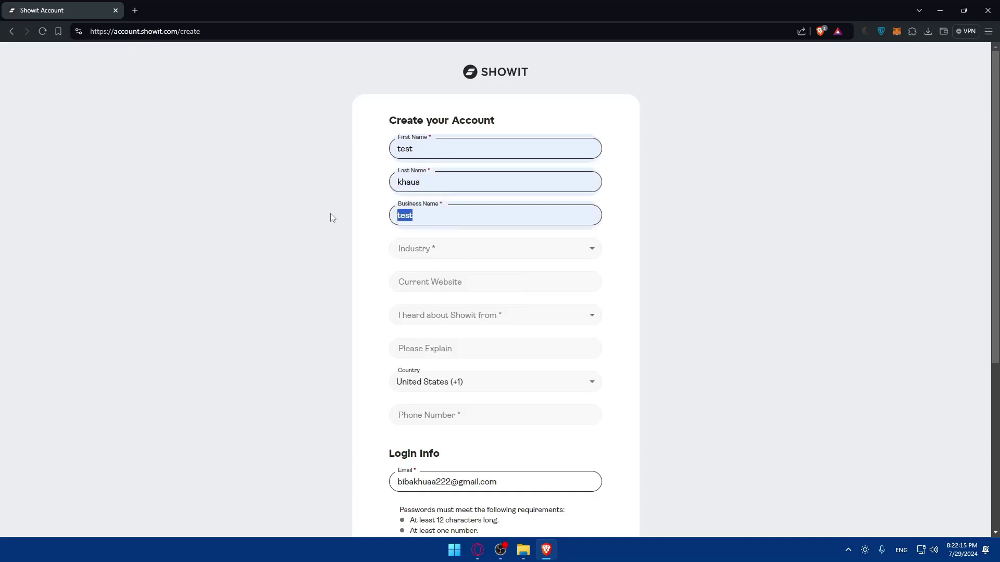
text(omix)
click(435, 252)
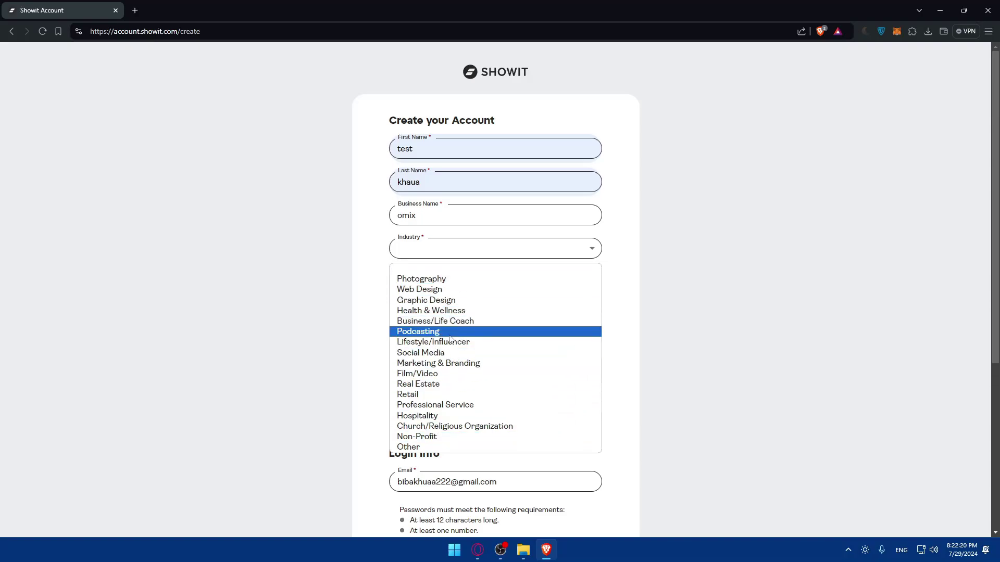
click(434, 374)
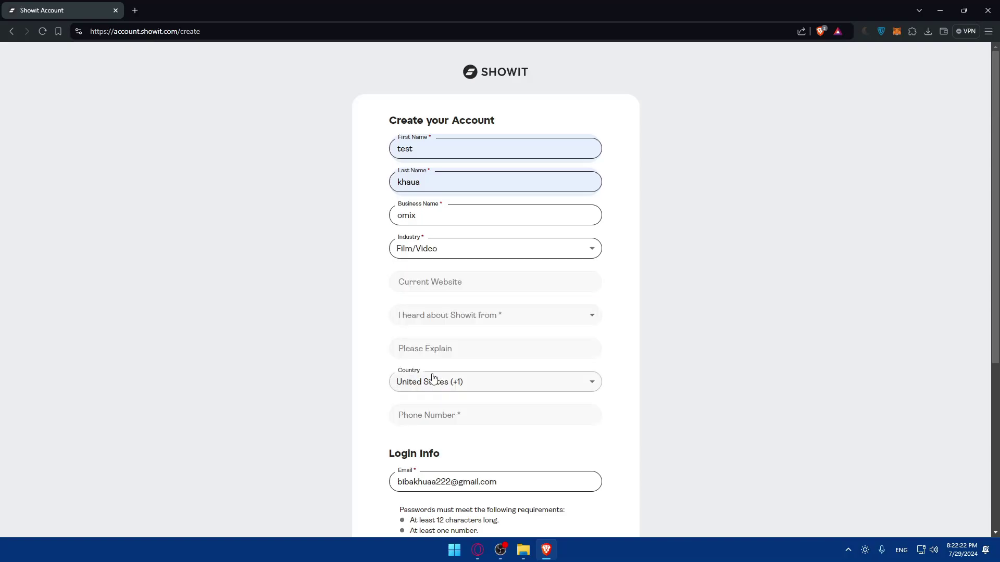
Step: Paste the saved blog address from clipboard history as the current website
click(445, 282)
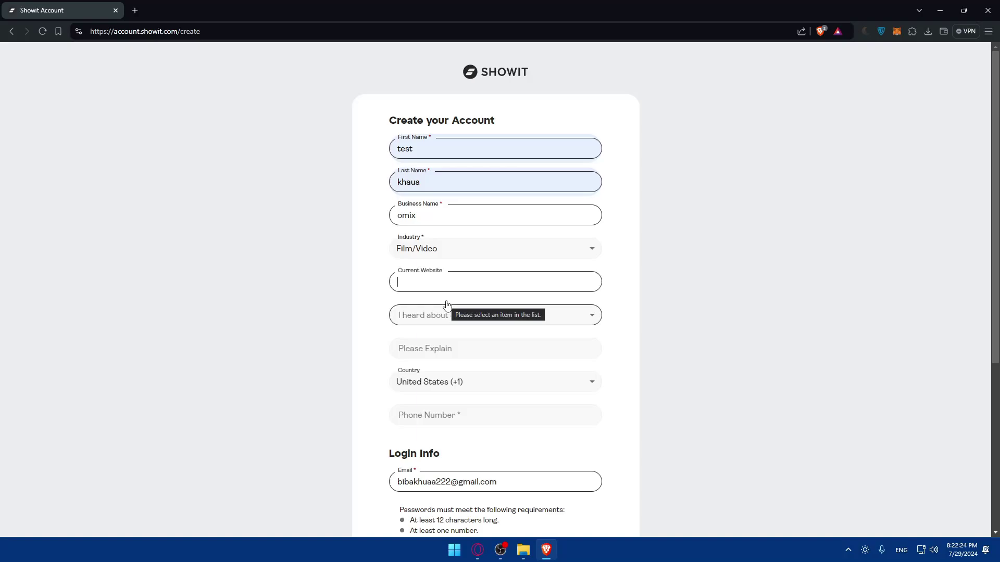
text(omi)
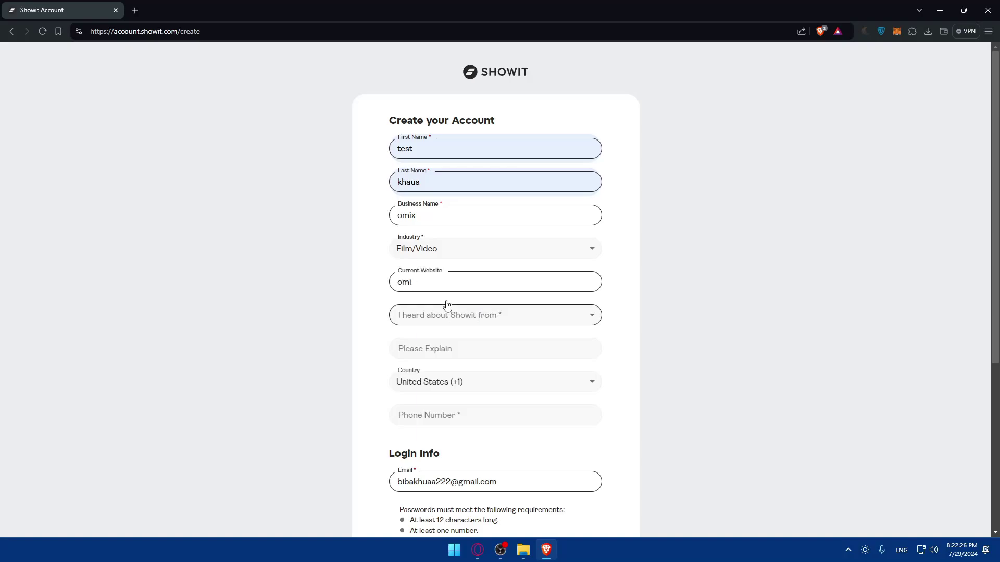
key(super+v)
scroll(478, 397, down, 1)
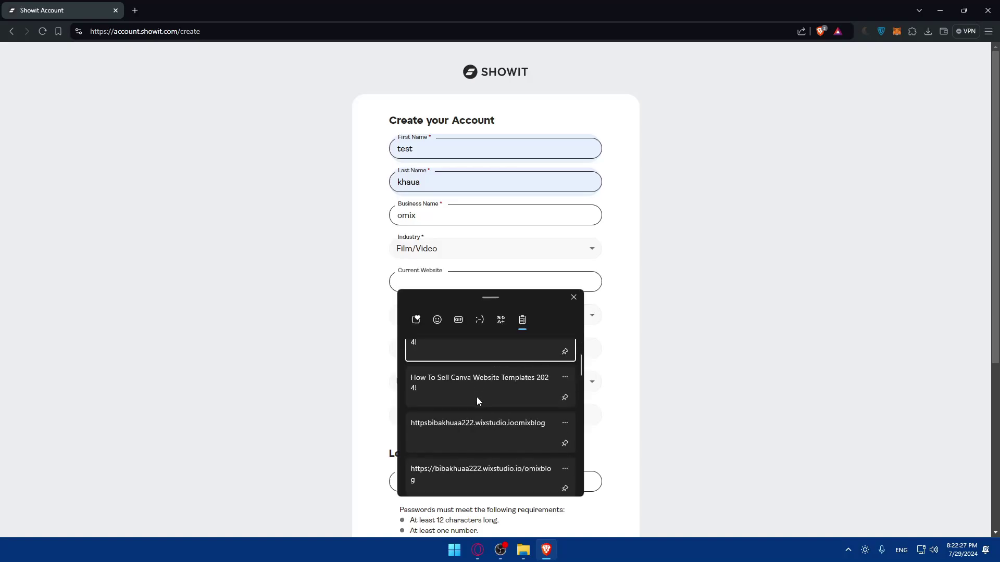
click(513, 468)
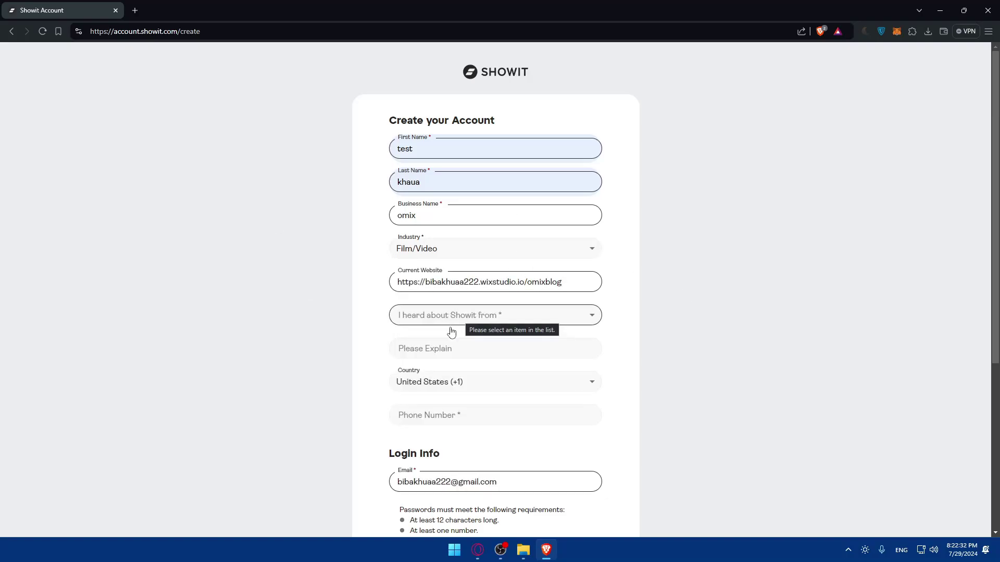
Step: Set the referral source to Other and remove the blog path from the website address
click(466, 319)
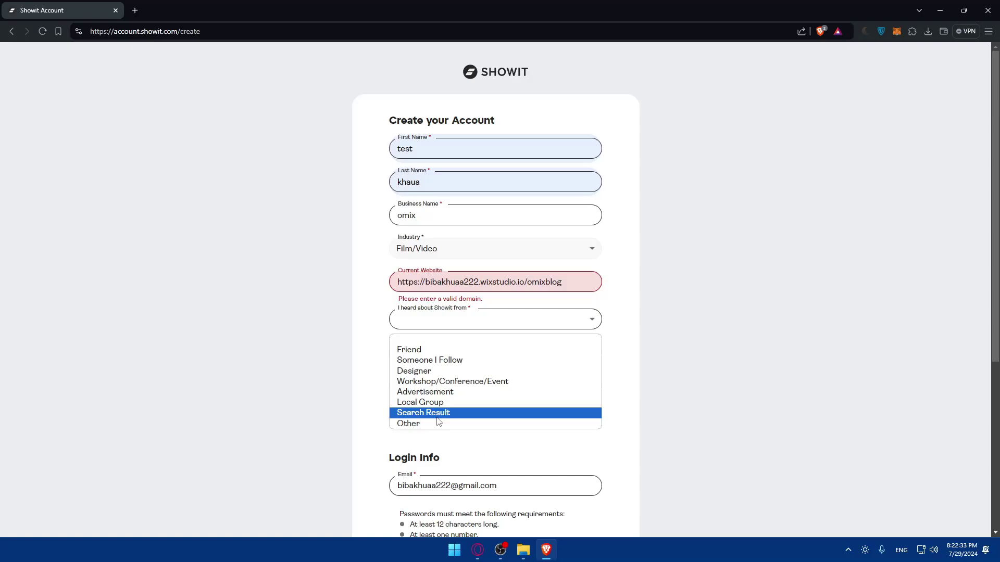
click(481, 423)
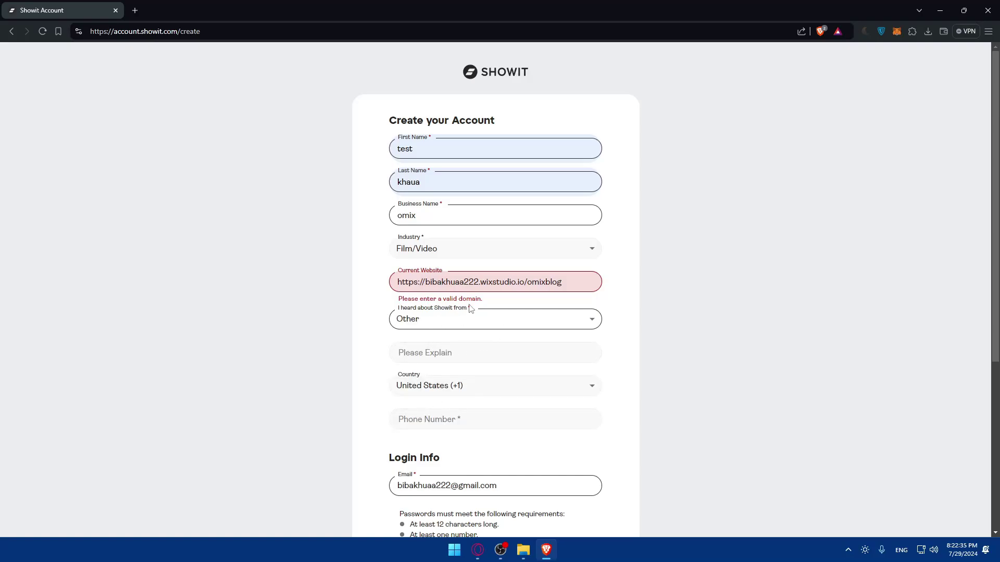
drag(563, 291, 526, 285)
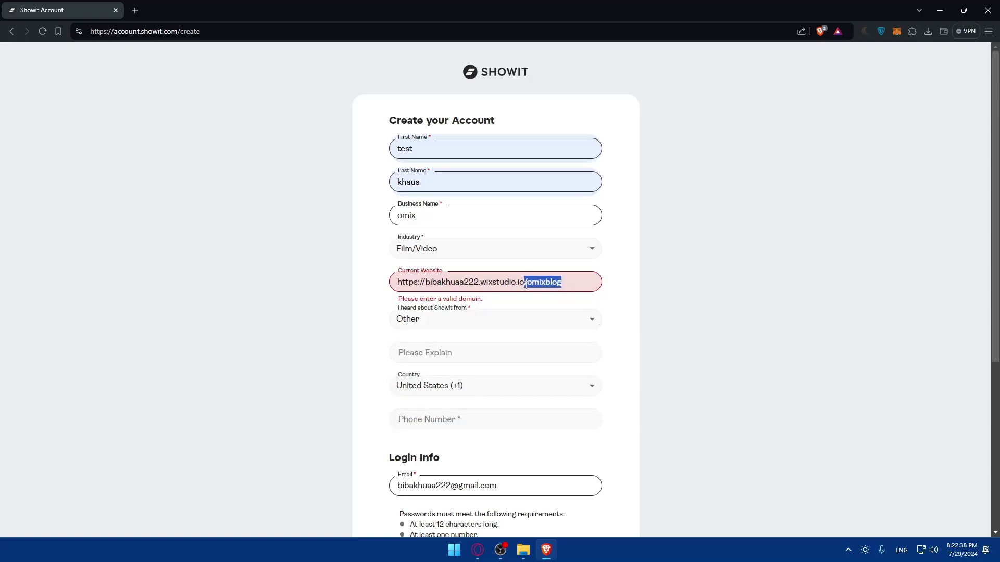
key(BackSpace)
click(510, 319)
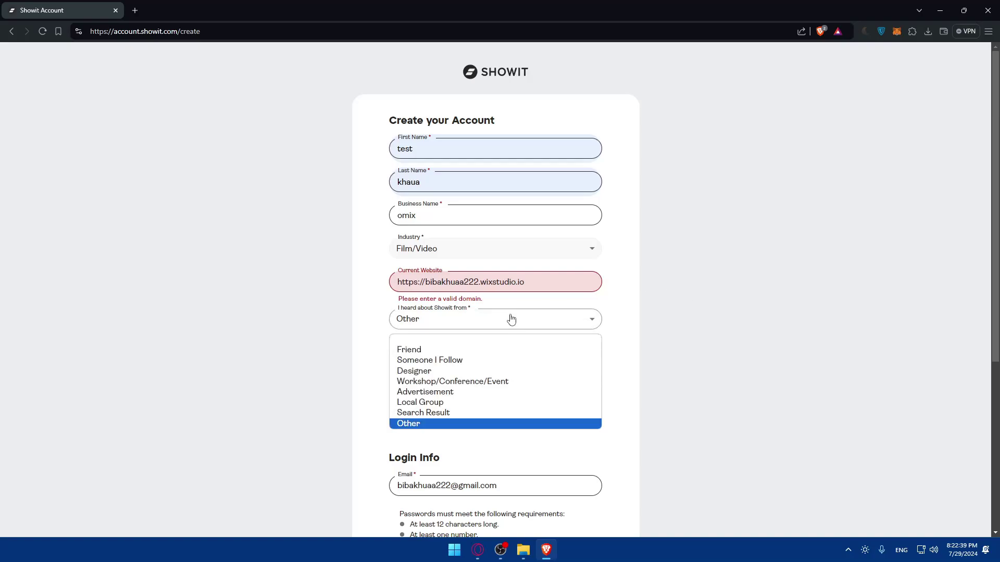
click(701, 319)
Step: Re-enter the website address so it is no longer flagged invalid
triple_click(431, 284)
click(430, 284)
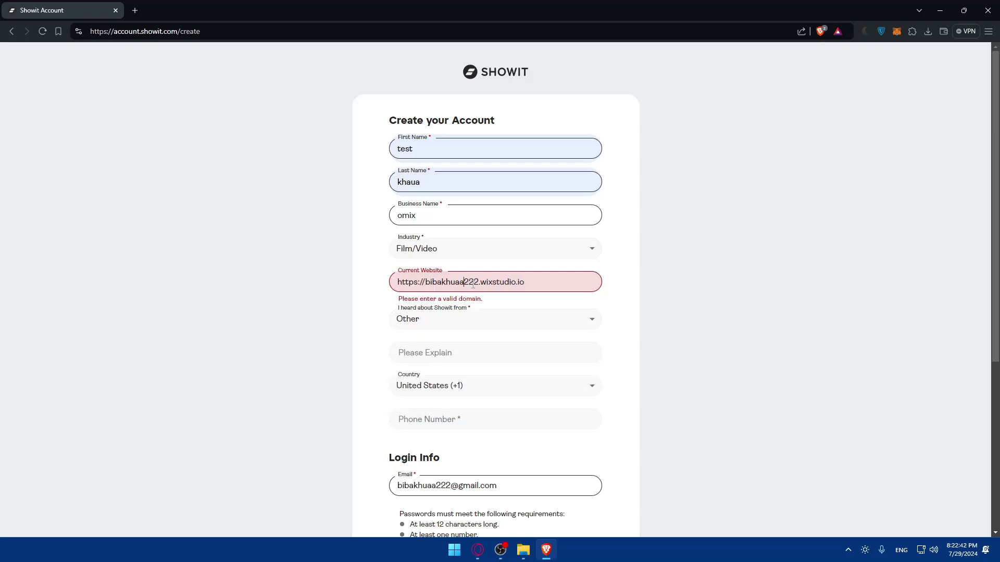
key(ctrl+a)
text(o)
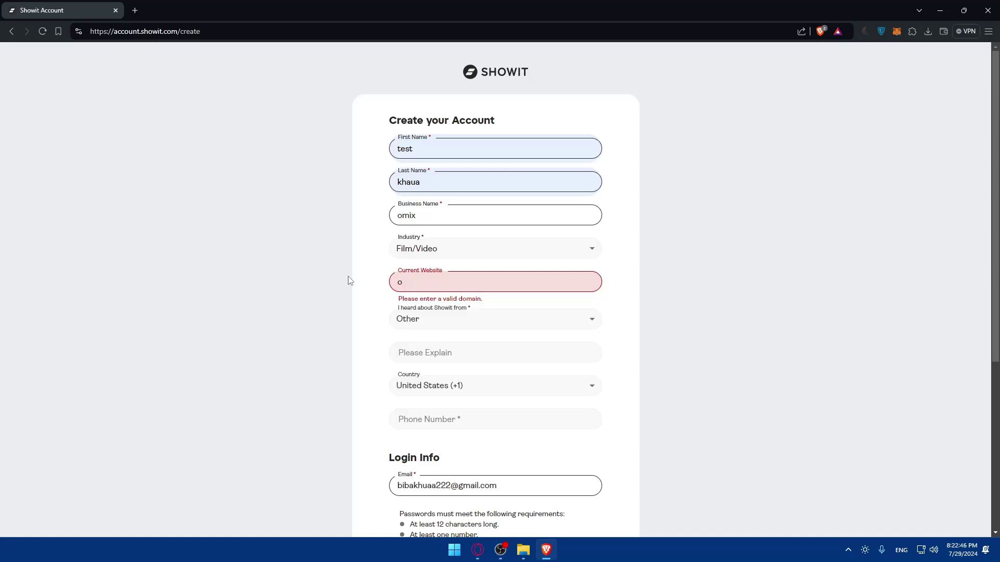
key(BackSpace)
text(mromix.online)
click(407, 350)
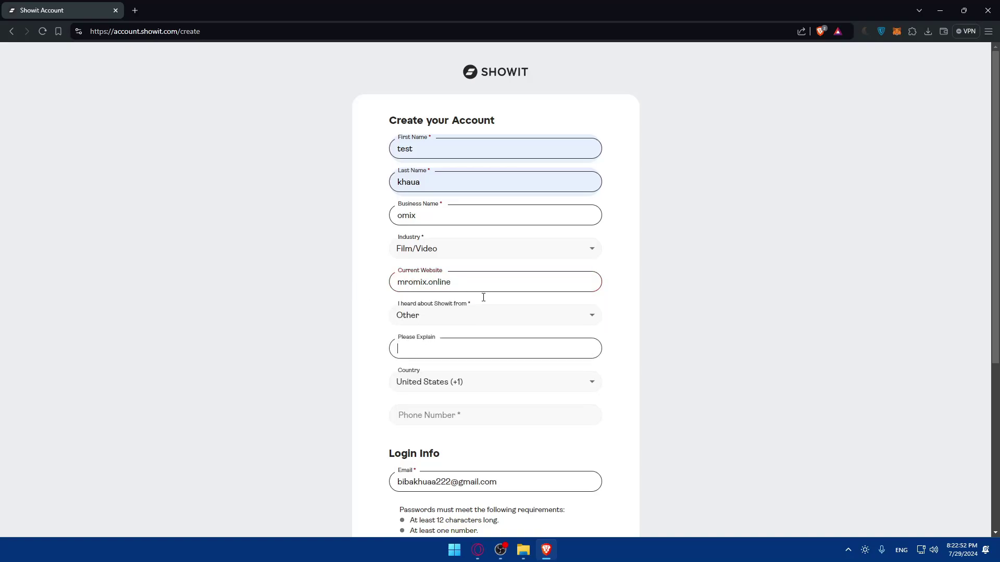
Step: Choose Friend as referral source, Morocco (+212) as country, and enter the phone number
click(448, 315)
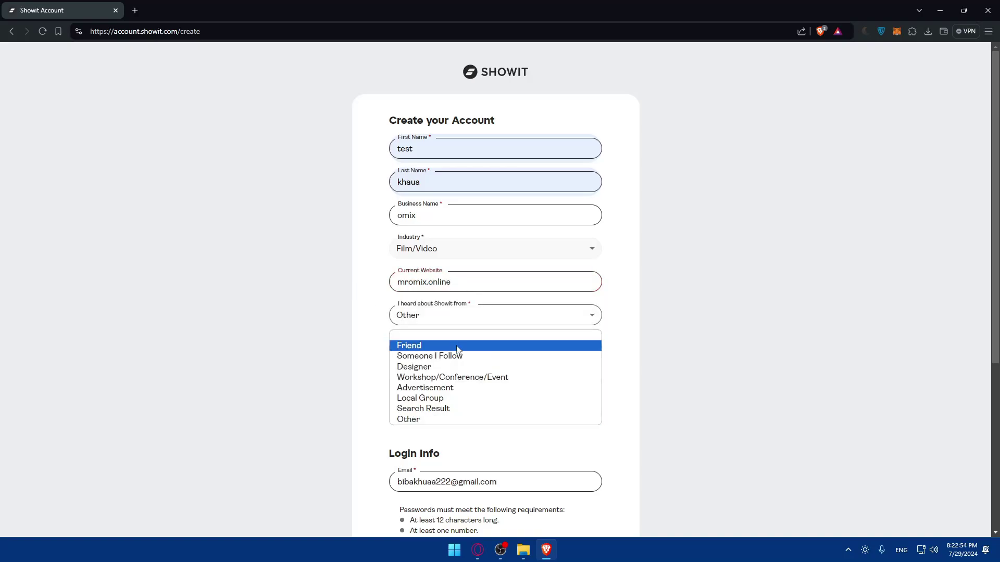
click(448, 343)
click(310, 366)
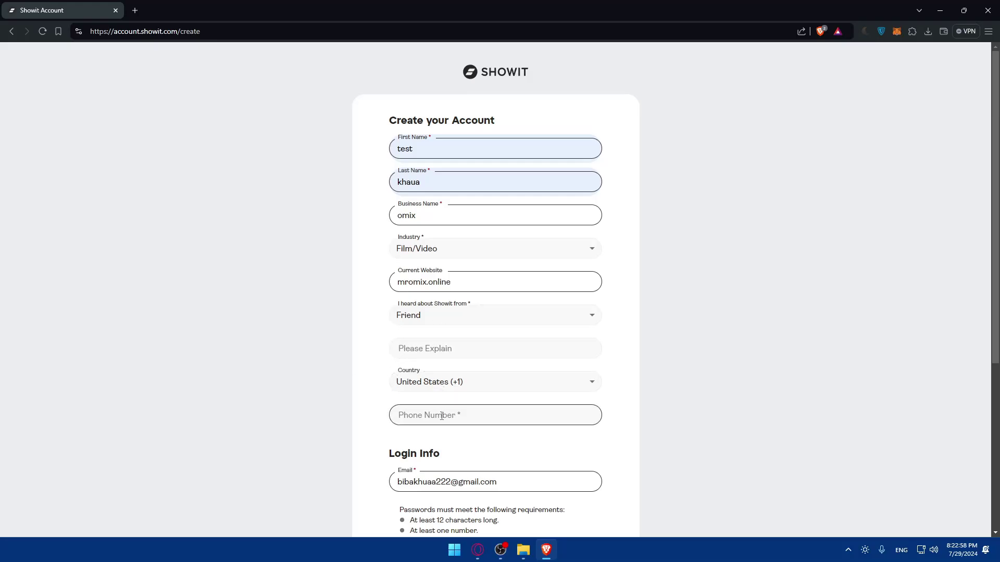
click(448, 382)
text(mor)
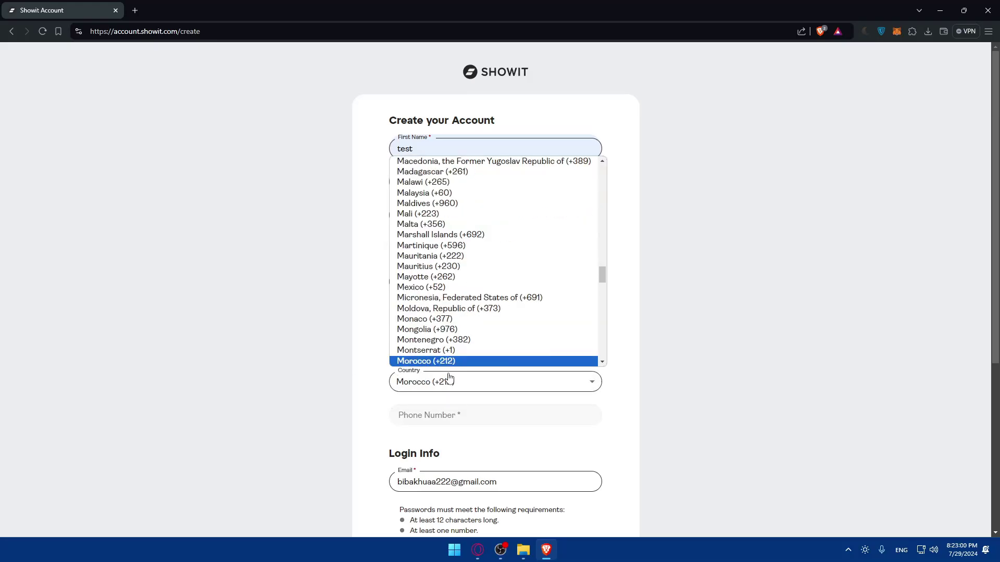
click(448, 361)
click(436, 414)
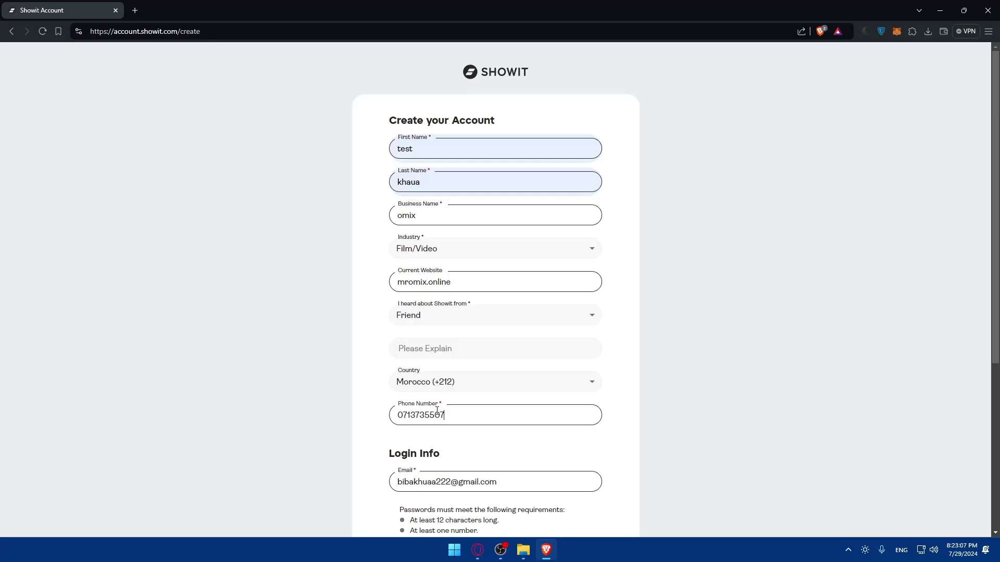
Step: Enter and confirm a matching password, accept the Terms of Service, and open the Terms page
scroll(458, 430, down, 3)
drag(498, 308, 307, 305)
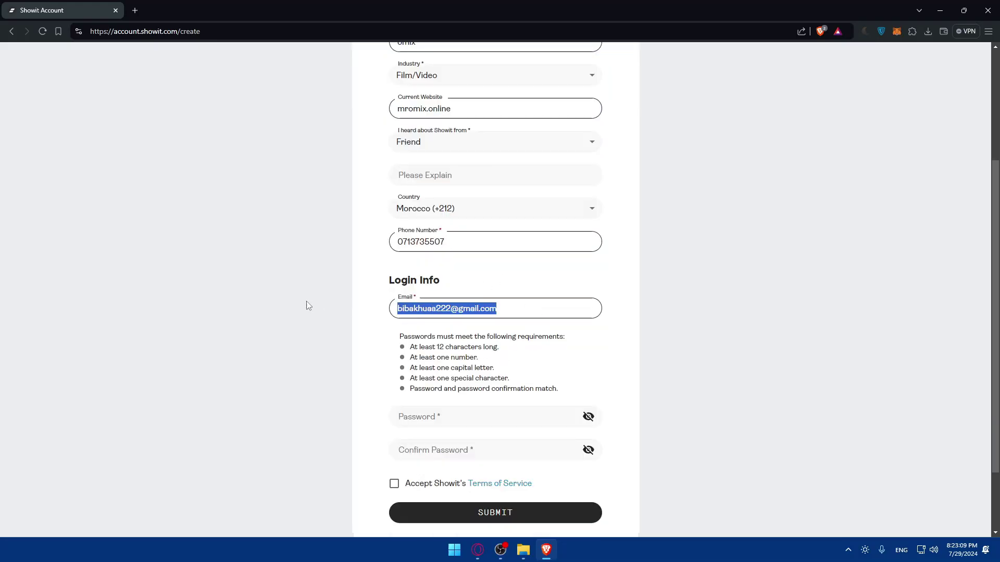
click(468, 422)
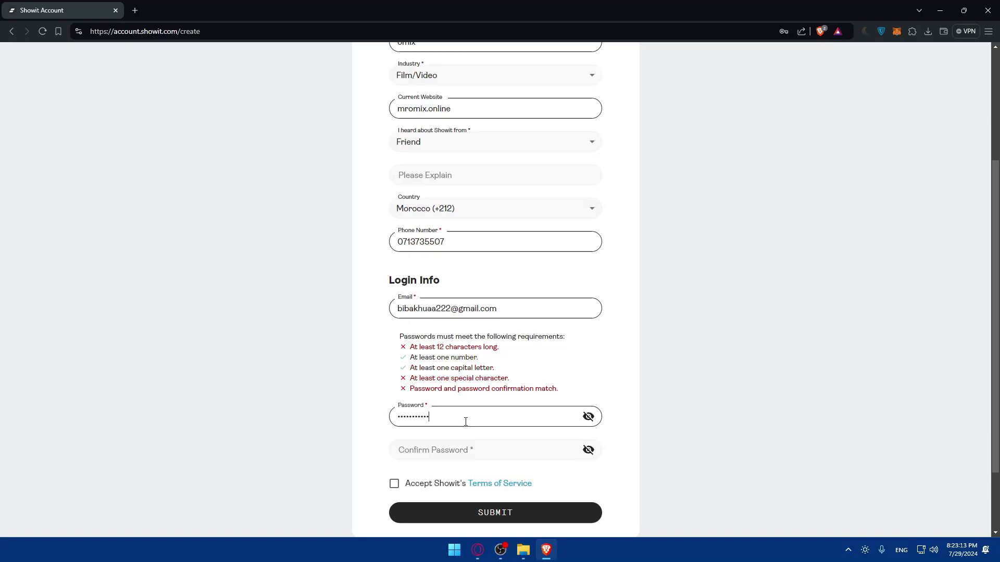
text(!)
click(433, 458)
text(*********)
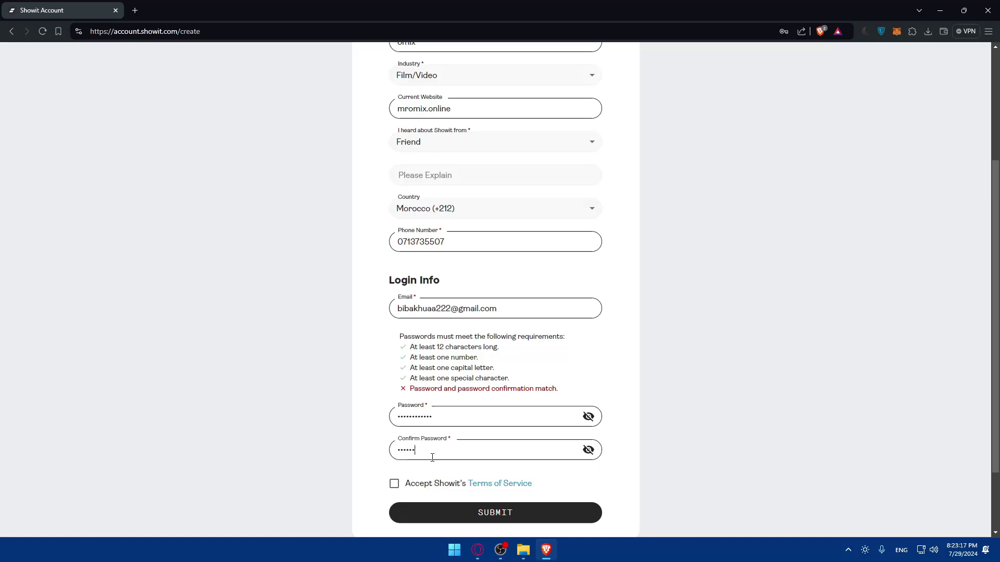
text(!)
click(402, 484)
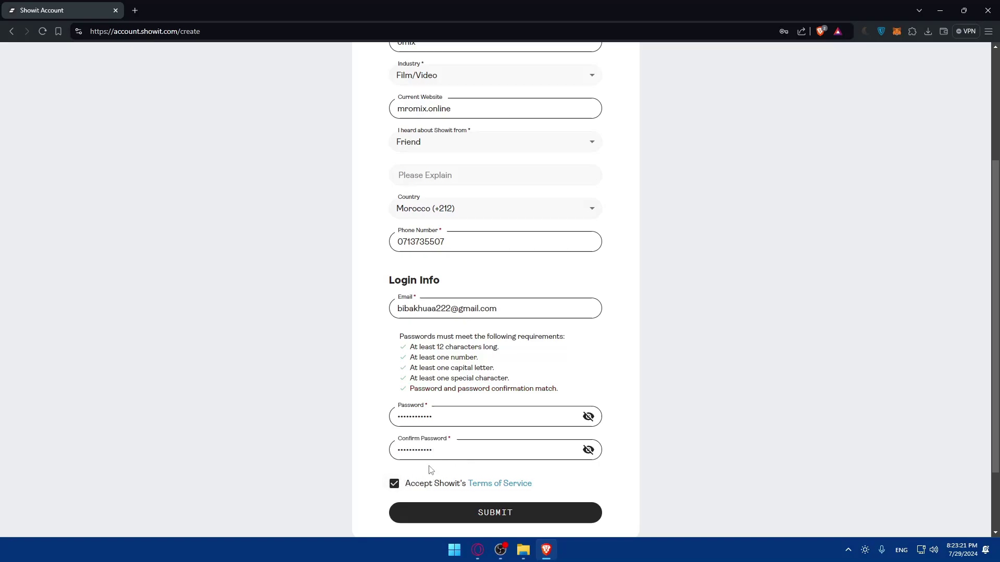
click(483, 482)
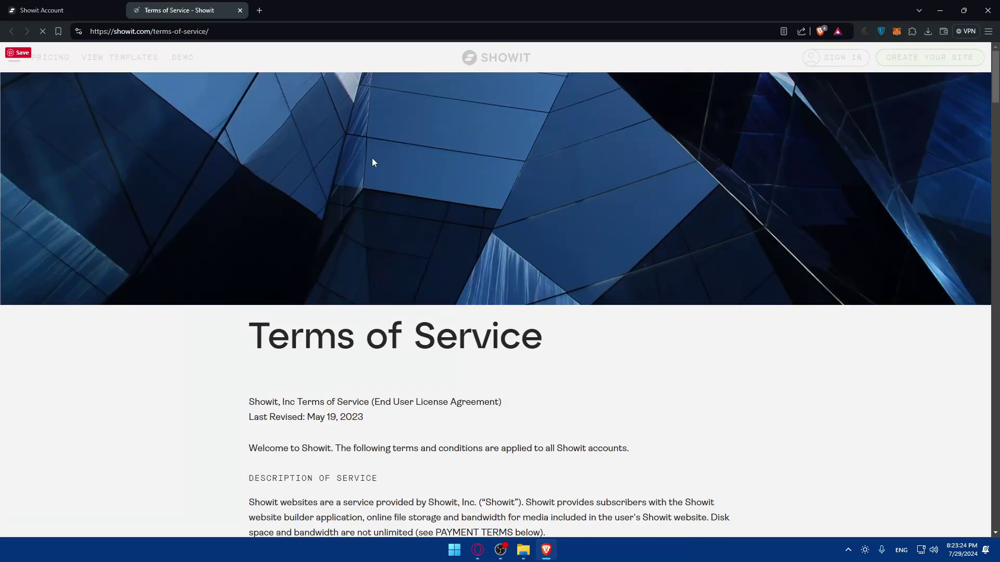
Step: Close the Terms page and submit the signup form, reaching the account-created welcome page
scroll(373, 160, down, 15)
scroll(451, 216, down, 10)
scroll(451, 215, down, 10)
key(ctrl+w)
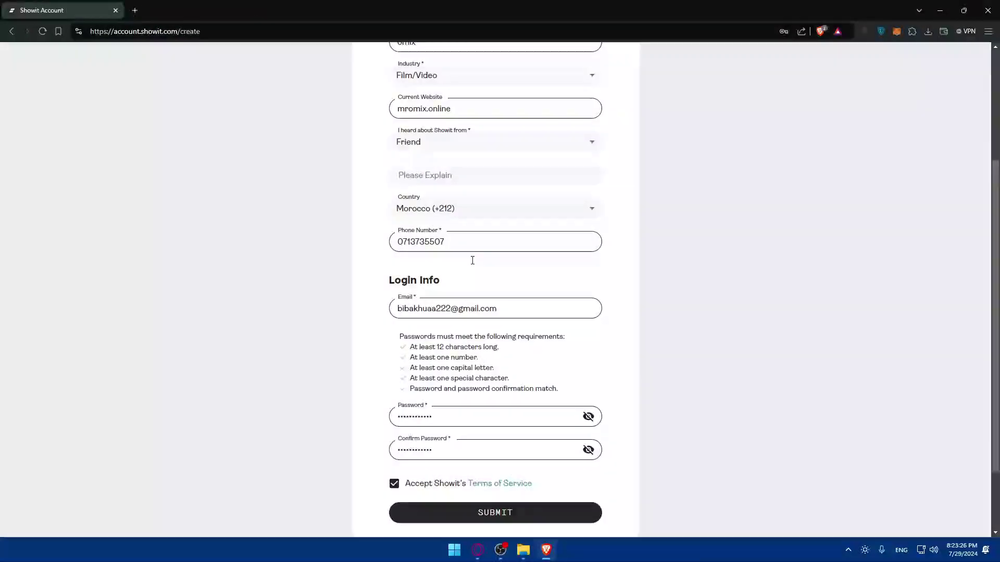
scroll(509, 460, down, 2)
click(486, 423)
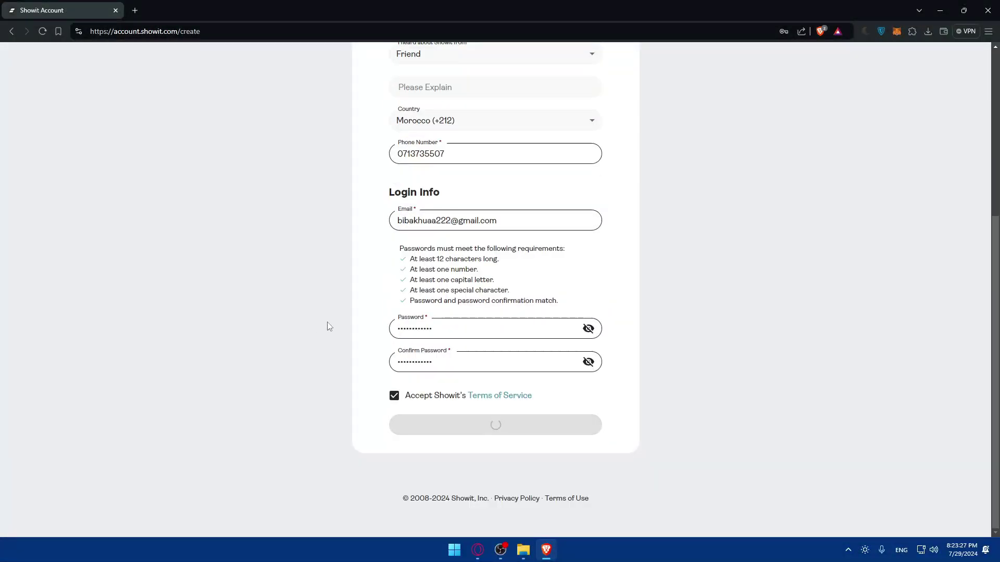
triple_click(444, 241)
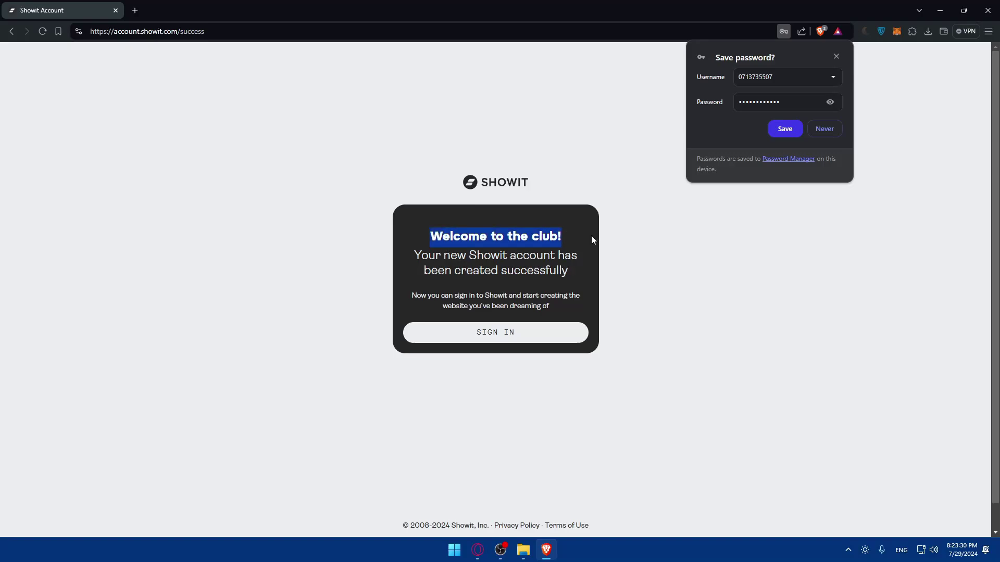
click(592, 237)
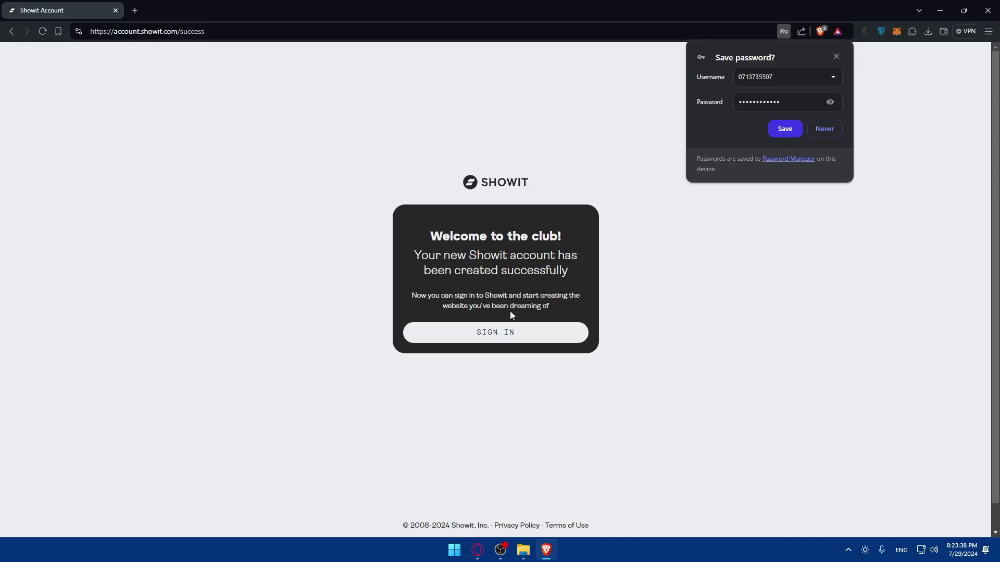
Step: Save the login in Brave with the email address as username
click(506, 332)
click(364, 240)
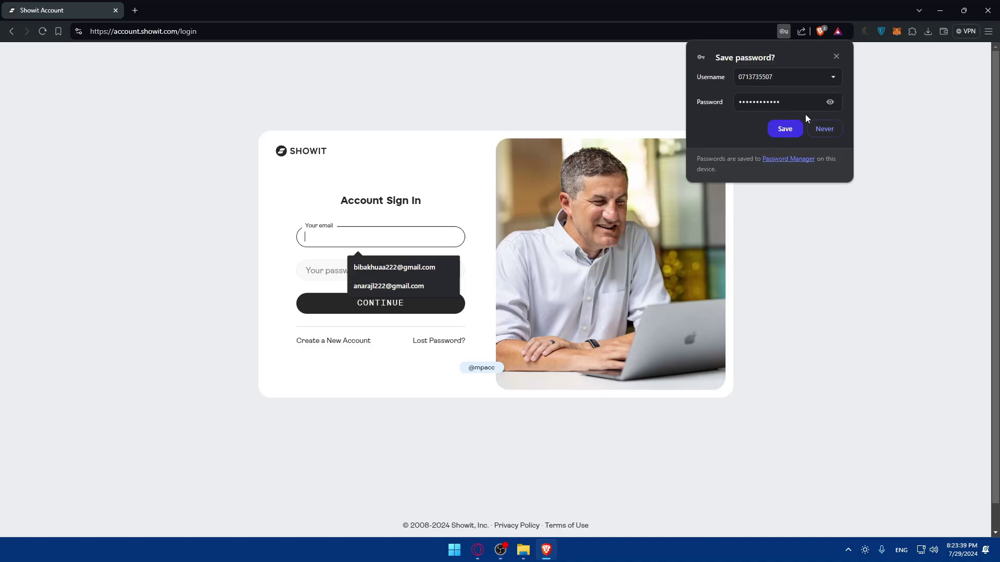
double_click(793, 79)
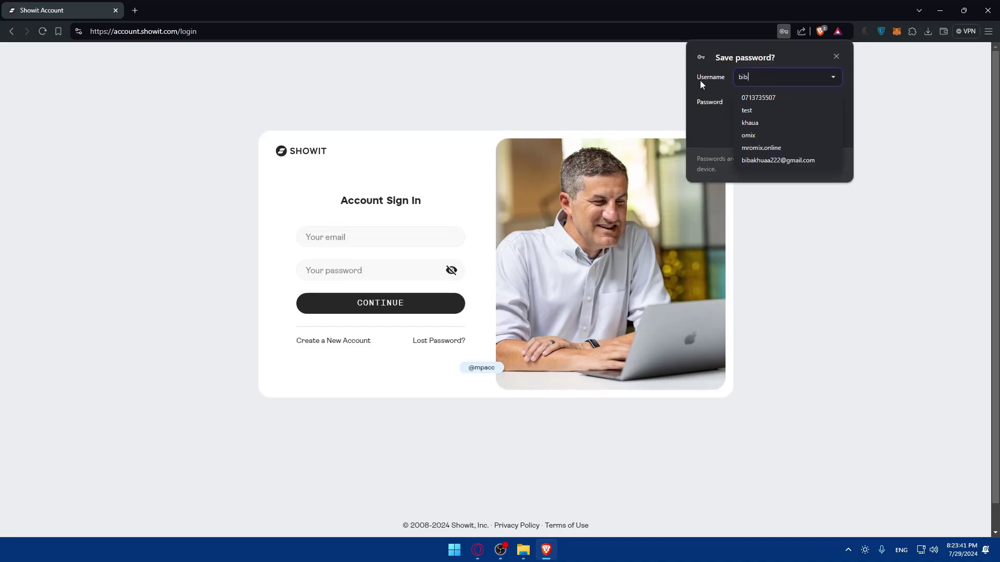
click(765, 160)
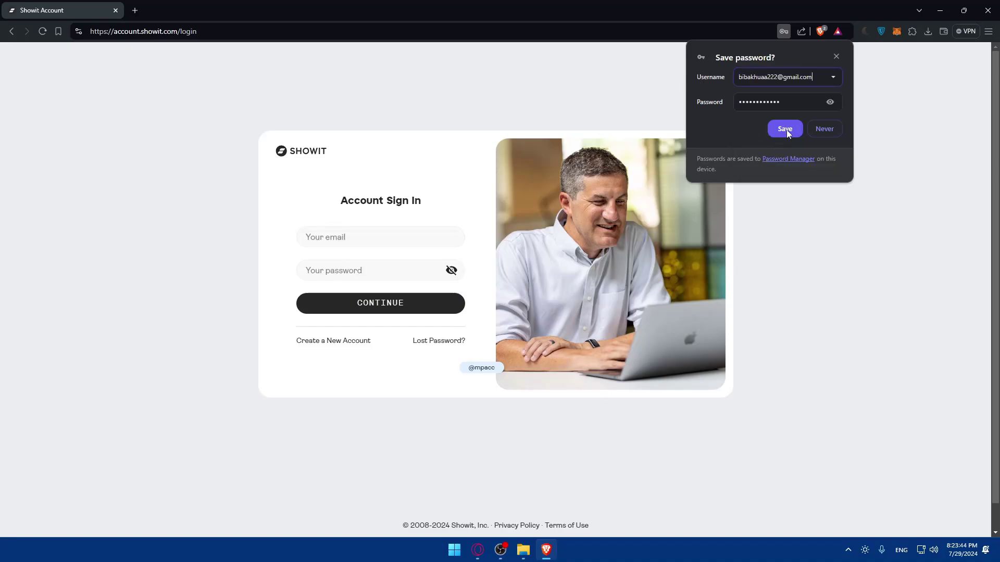
click(787, 131)
Step: Autofill the saved email and password and sign in to the new account
click(387, 236)
click(402, 271)
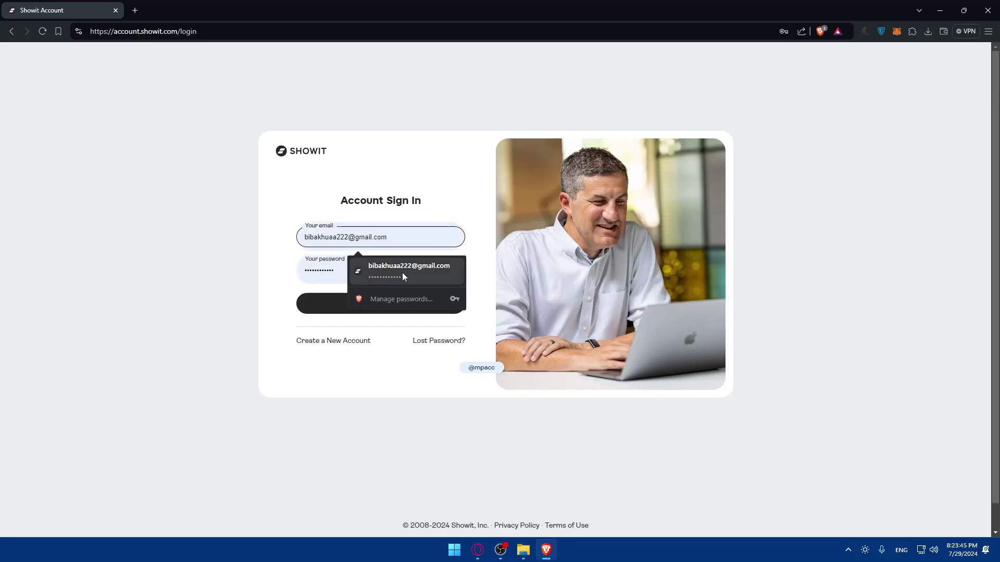
click(425, 239)
click(334, 303)
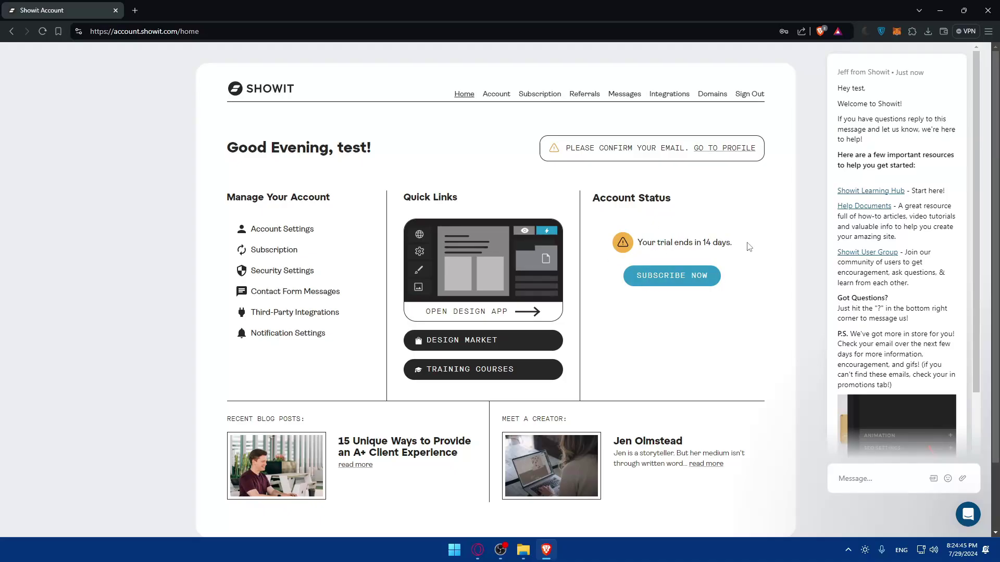
Step: Look over the account dashboard, including the remaining trial days
drag(691, 243, 736, 248)
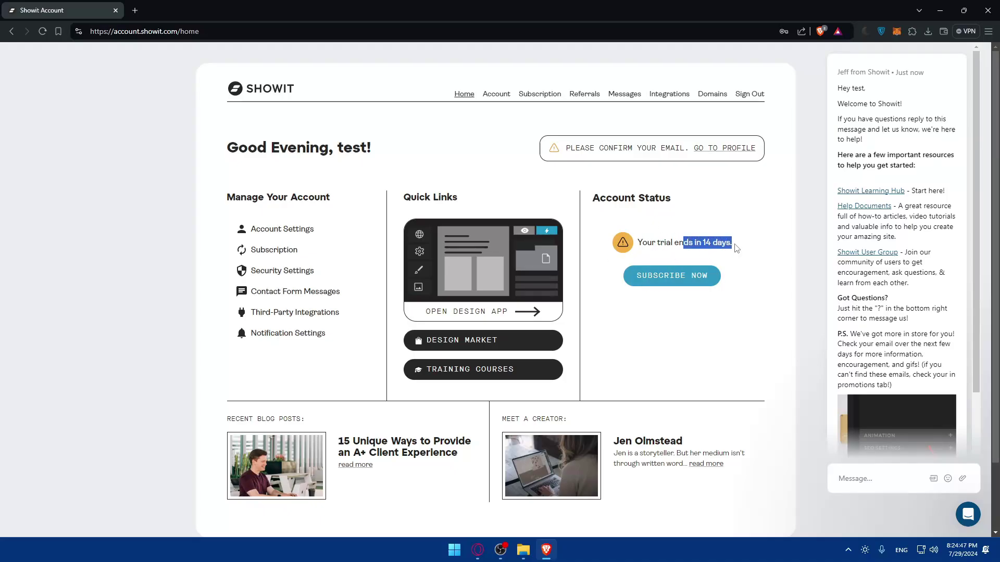
click(736, 248)
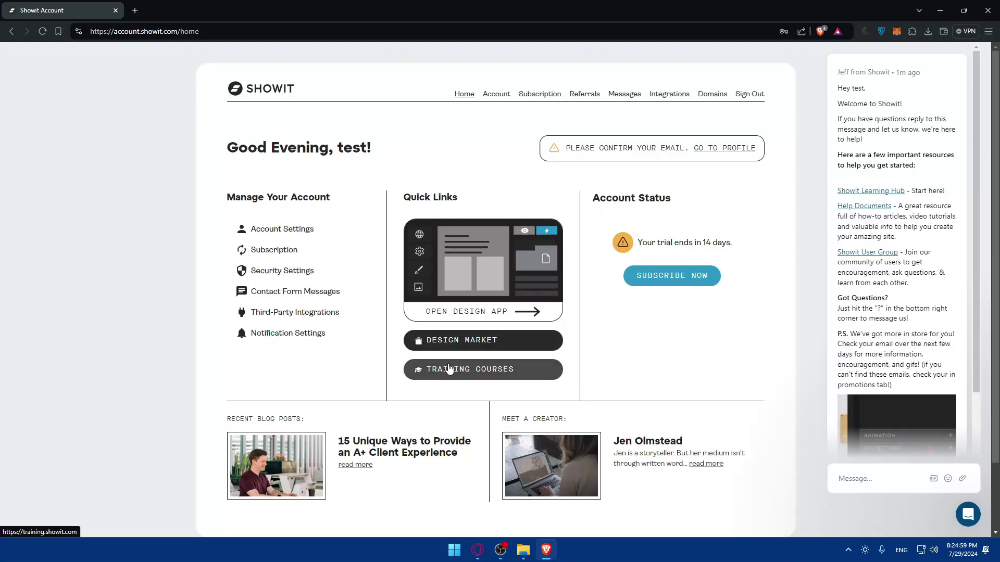
scroll(421, 349, down, 2)
scroll(421, 349, up, 2)
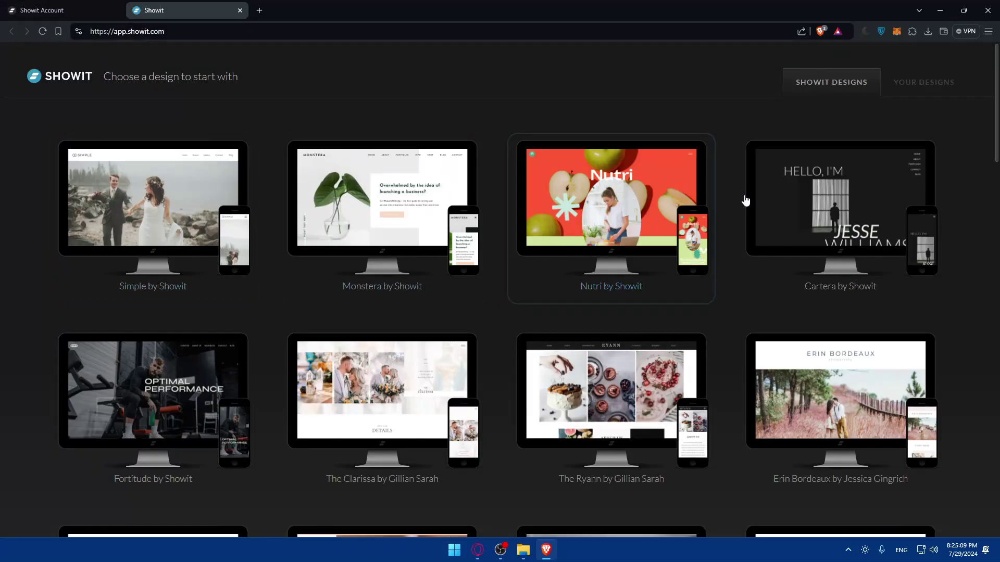
Step: Browse the template gallery, preview Fortitude in desktop layout, and start a site from it
click(893, 85)
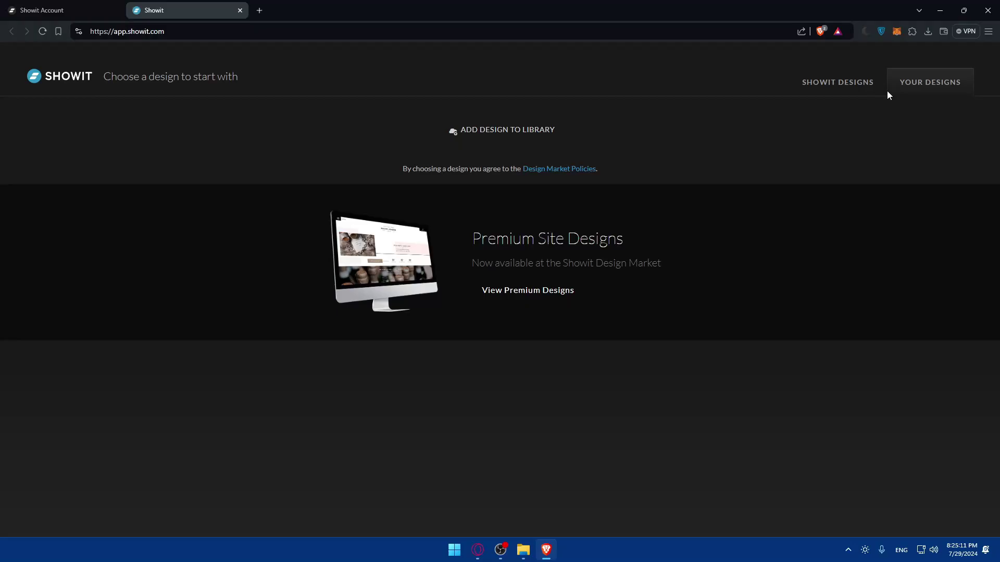
click(843, 79)
scroll(178, 221, down, 2)
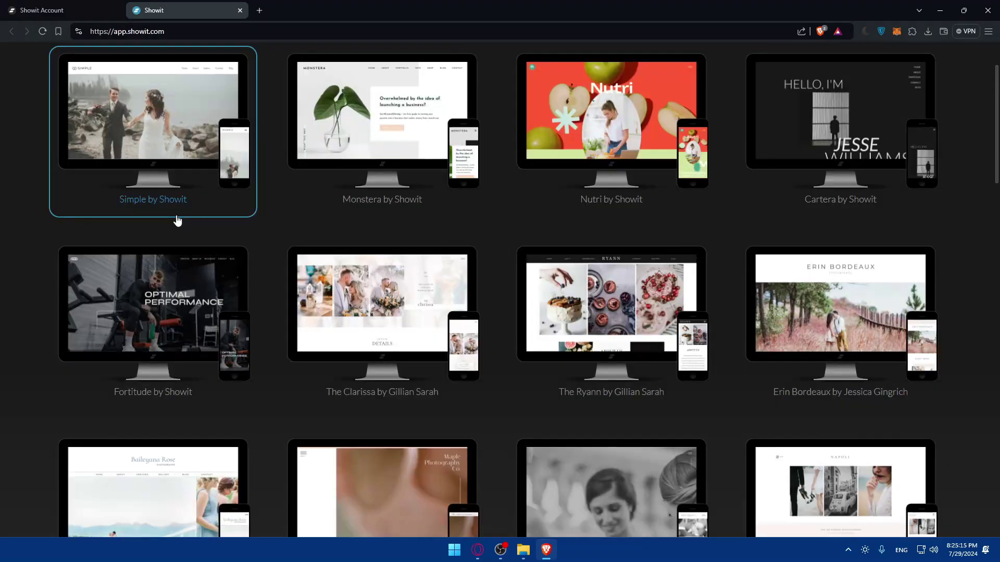
scroll(177, 220, down, 2)
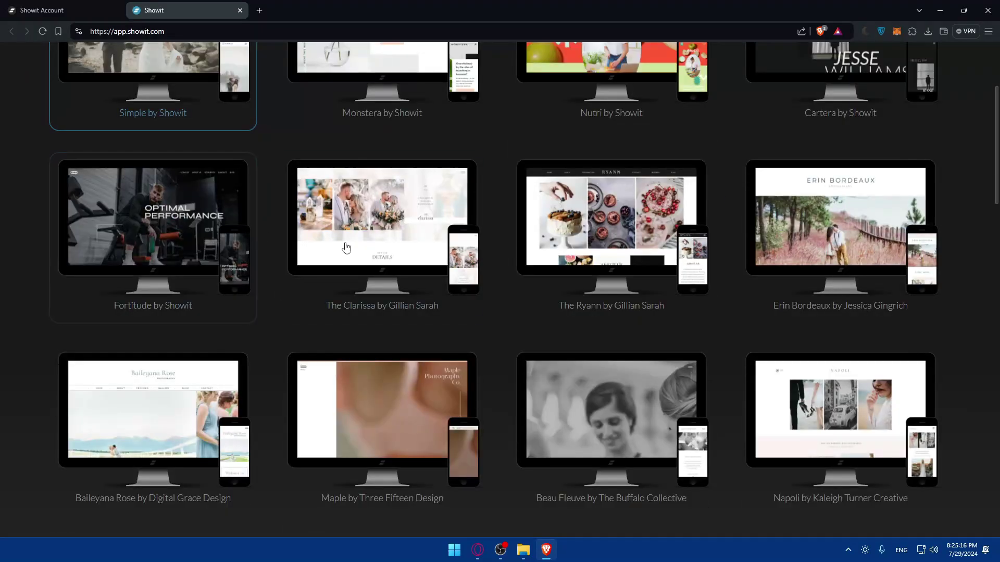
click(150, 242)
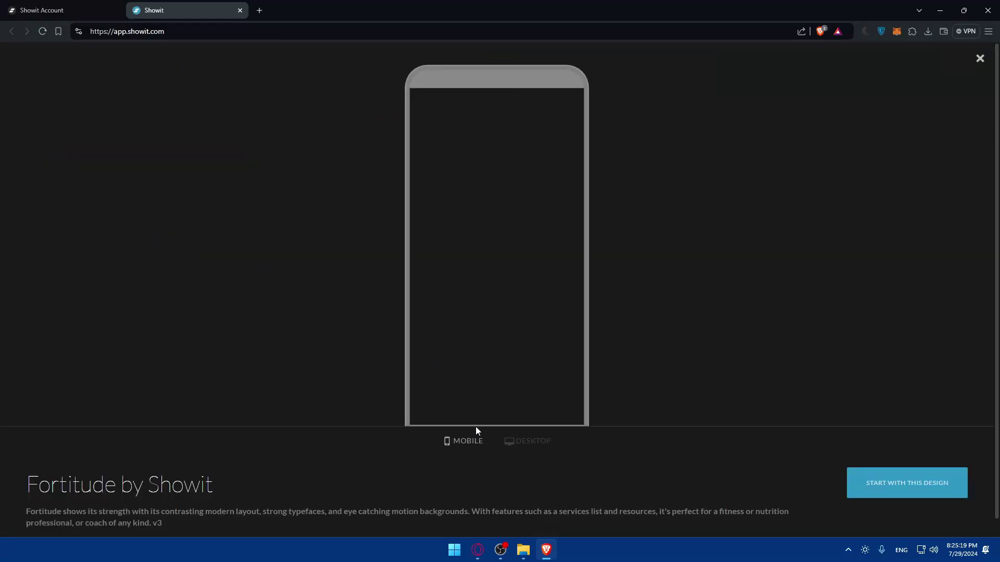
click(529, 441)
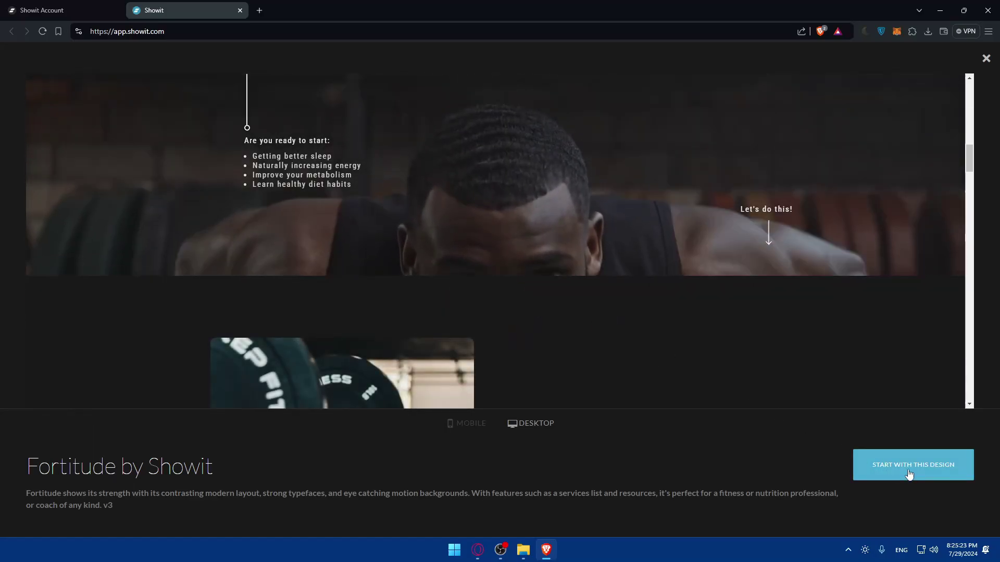
click(909, 473)
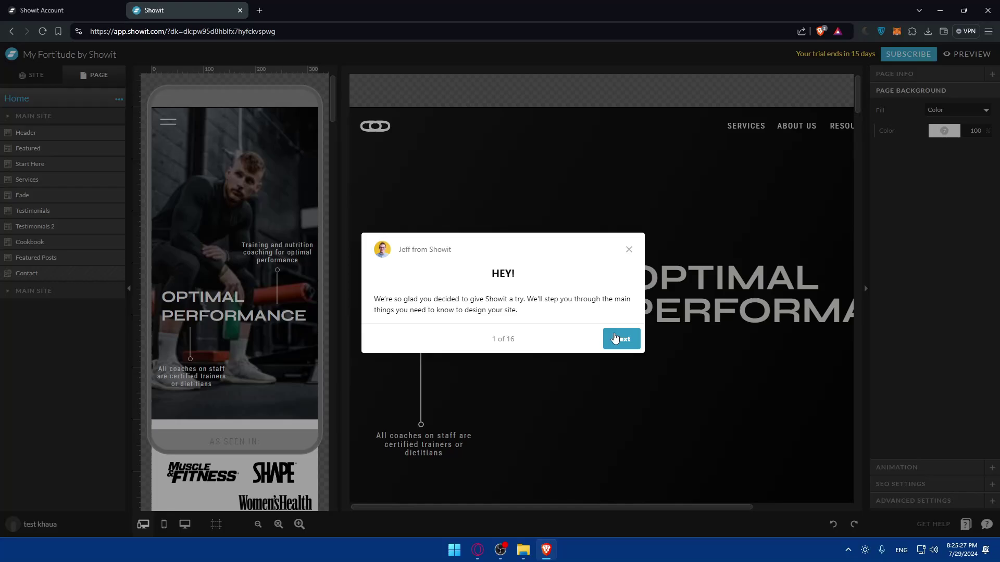
Step: Dismiss both tour popups and scroll through the Fortitude Home page sections
click(621, 339)
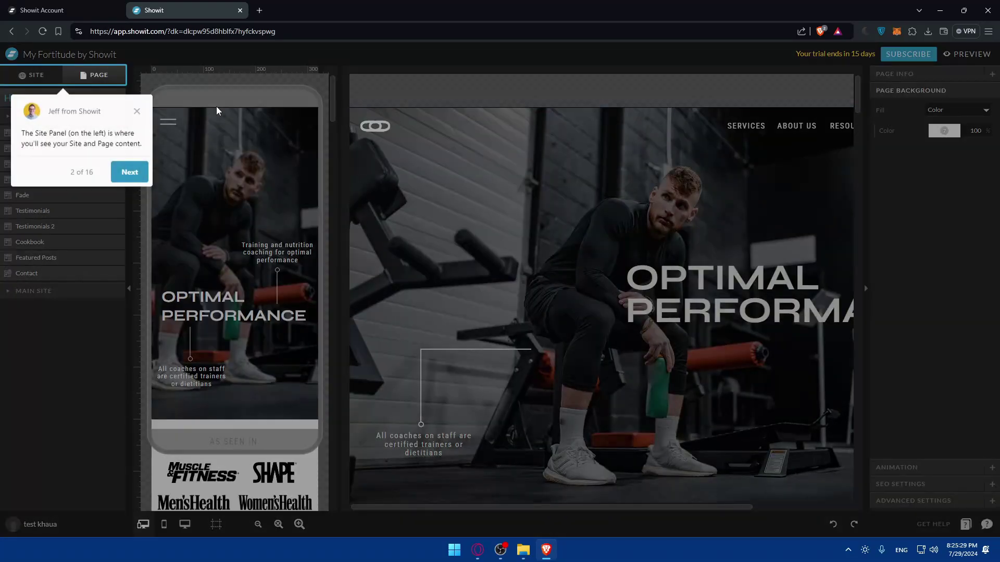
click(136, 109)
scroll(497, 294, down, 5)
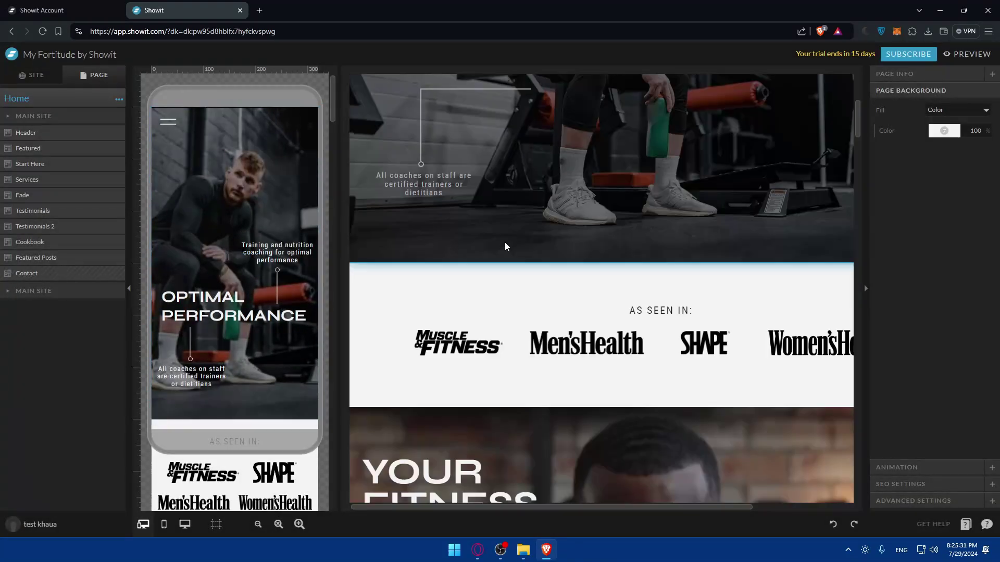
scroll(500, 281, down, 5)
scroll(503, 260, down, 5)
scroll(508, 244, up, 5)
scroll(507, 243, up, 10)
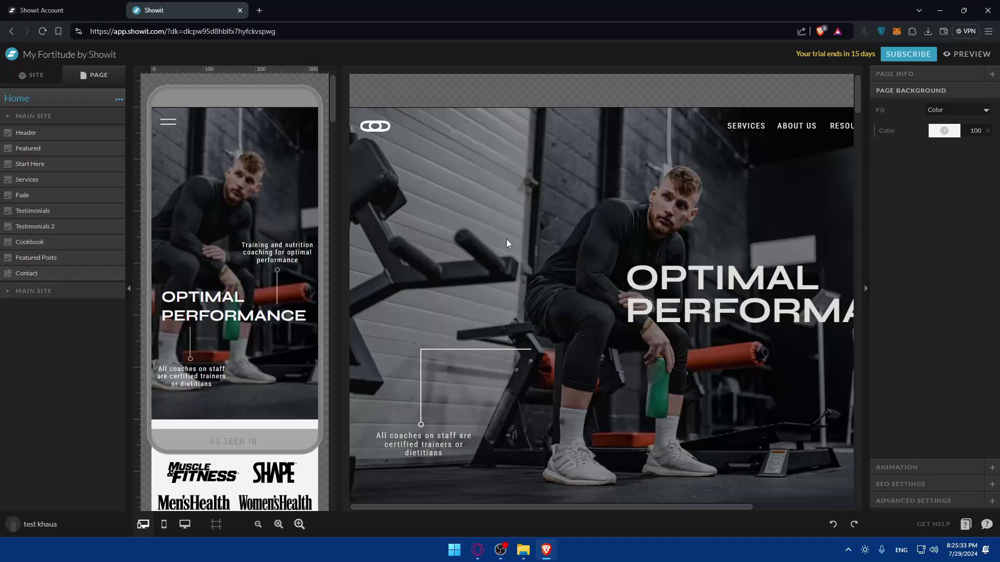
scroll(196, 208, down, 5)
scroll(197, 209, down, 5)
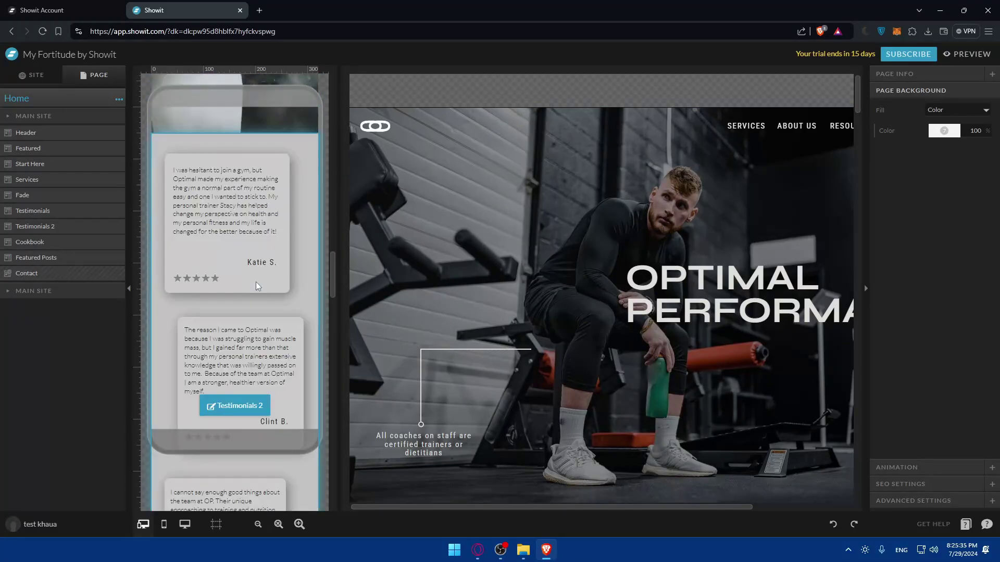
scroll(196, 208, down, 3)
scroll(462, 284, down, 5)
scroll(462, 283, down, 5)
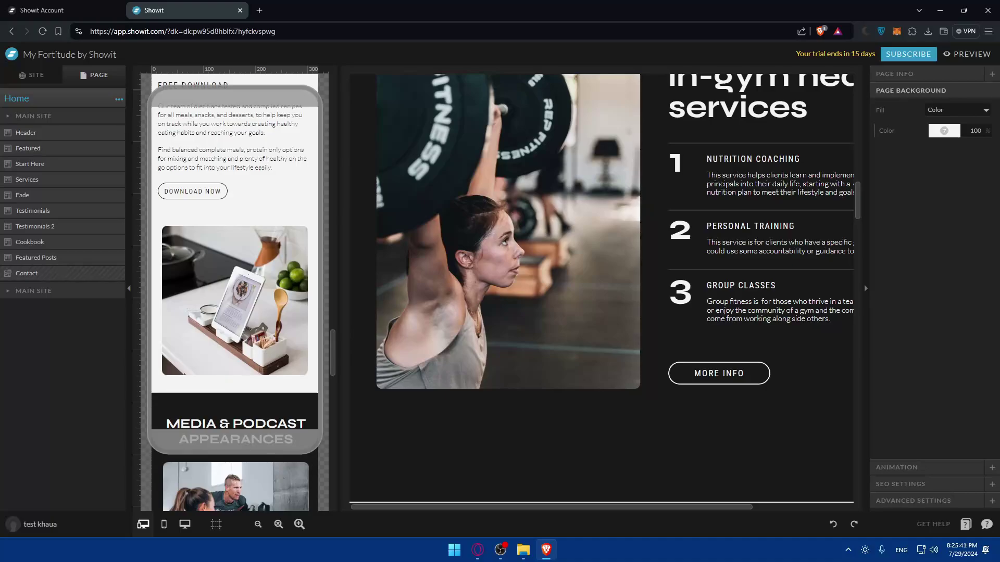
scroll(504, 306, up, 2)
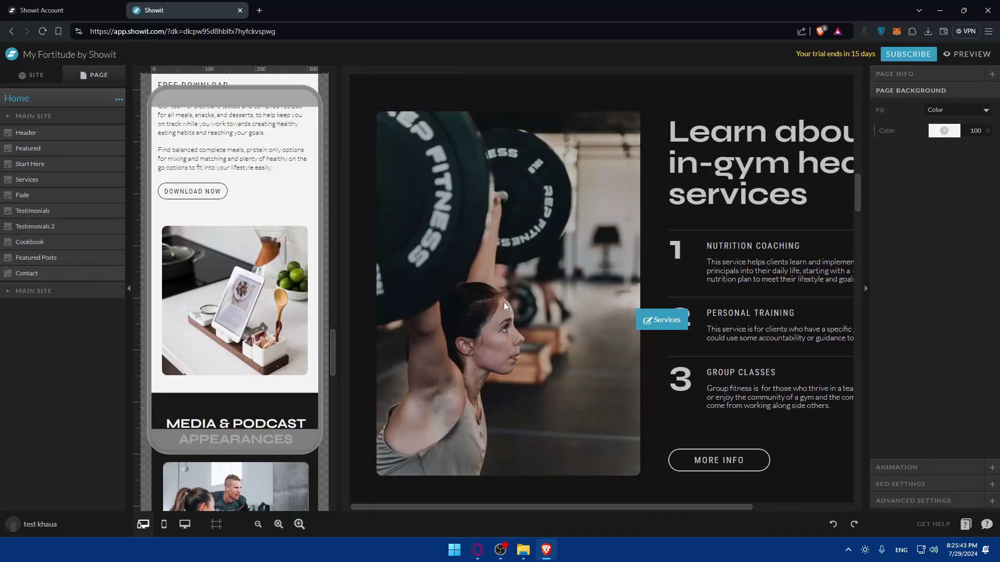
scroll(504, 306, up, 5)
scroll(504, 306, up, 3)
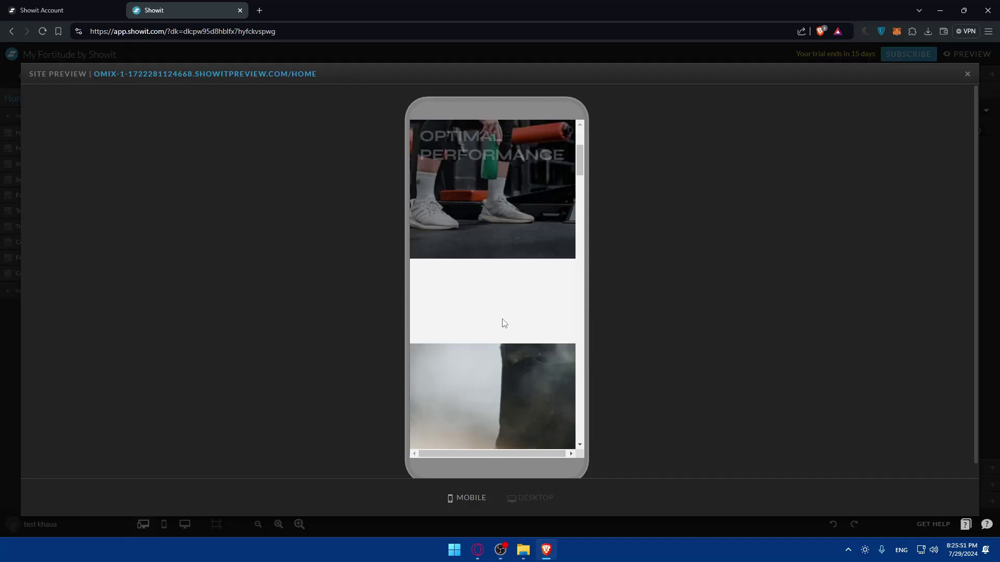
scroll(502, 319, down, 5)
scroll(502, 410, down, 3)
click(526, 499)
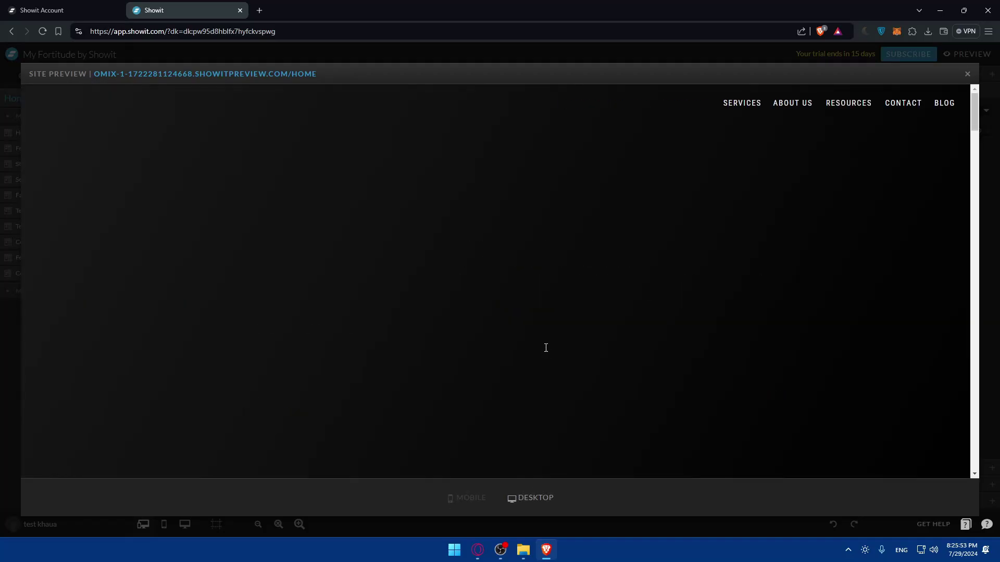
click(967, 74)
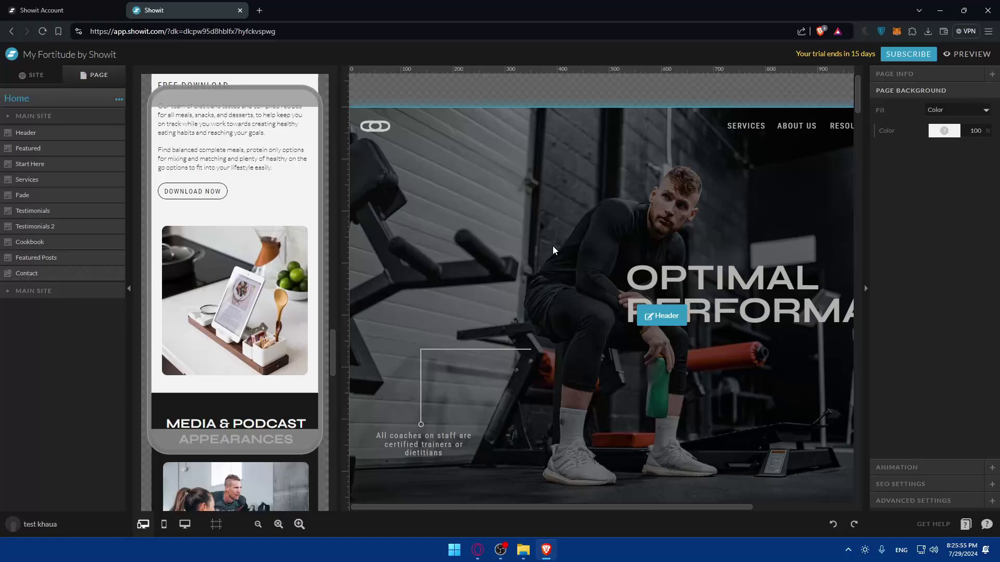
scroll(553, 250, down, 2)
scroll(555, 312, up, 2)
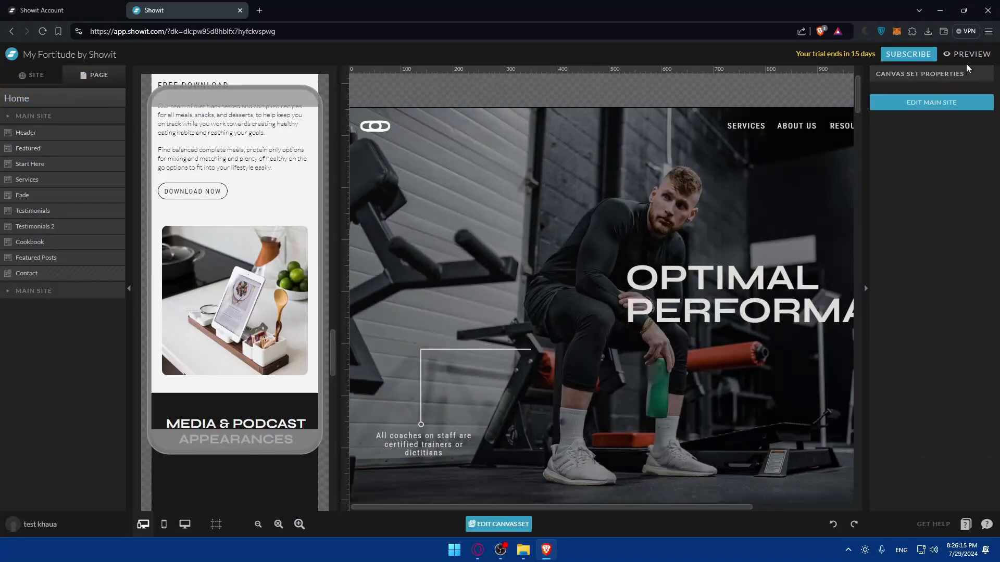
click(969, 54)
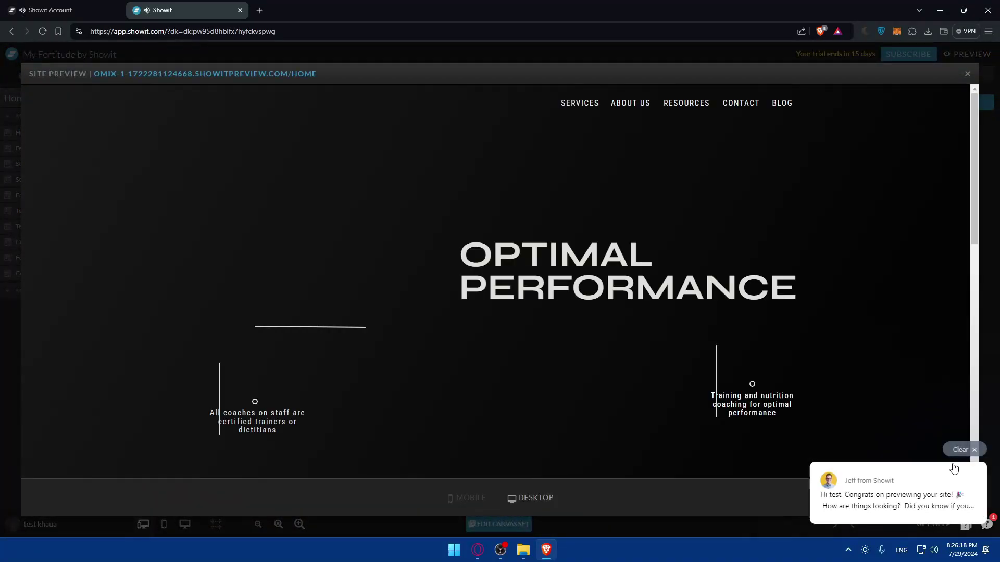
click(961, 450)
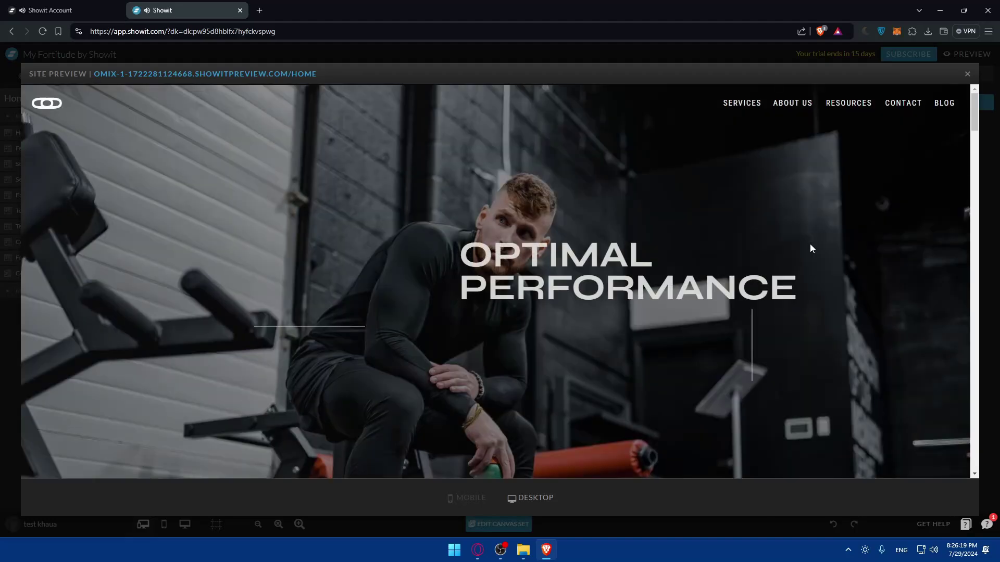
scroll(817, 195, down, 6)
scroll(774, 223, up, 10)
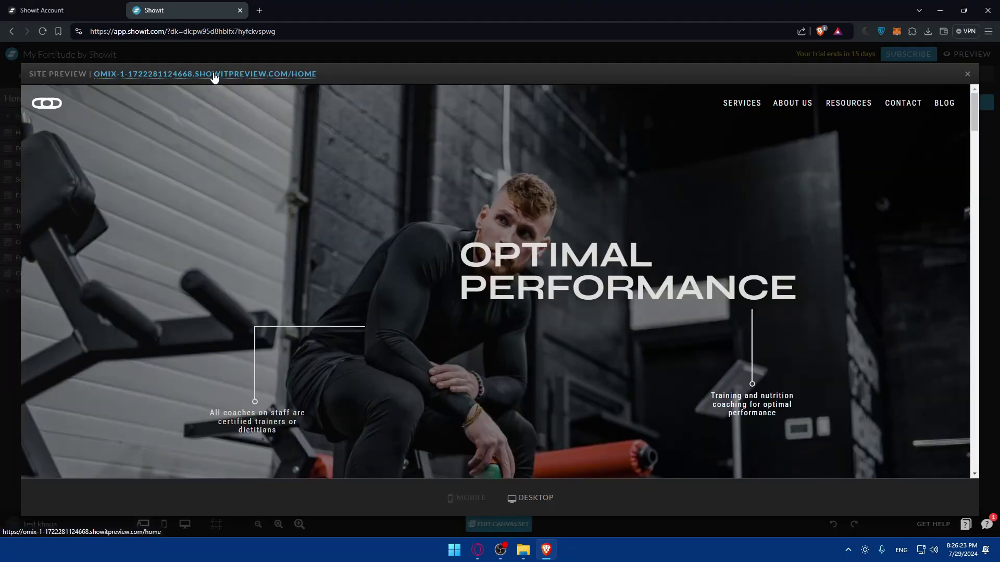
click(216, 73)
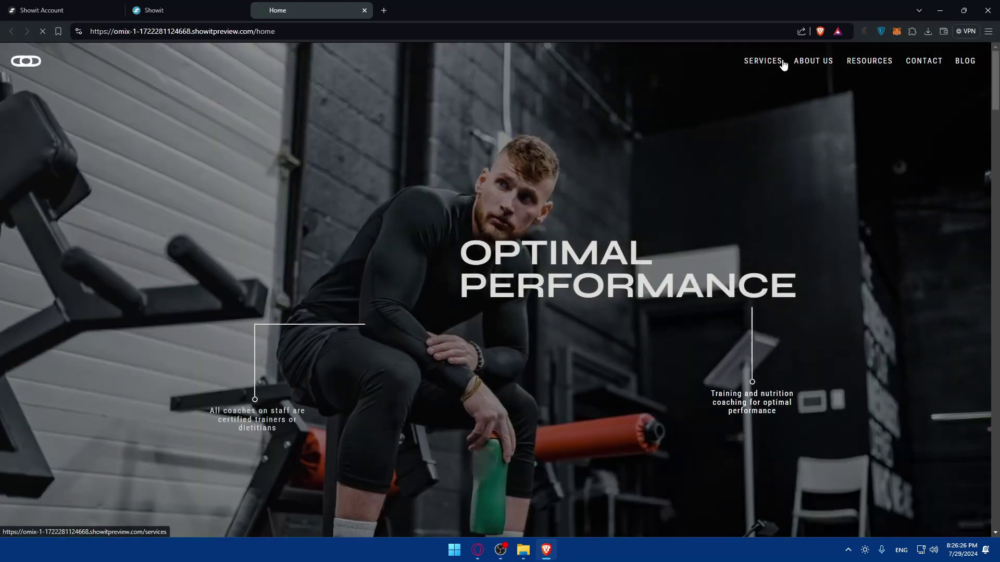
click(778, 62)
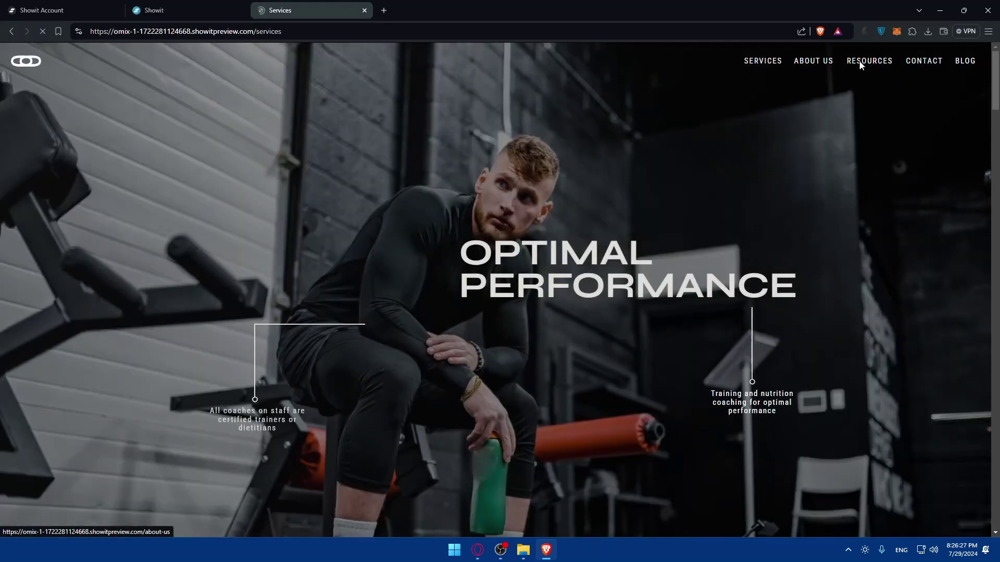
click(364, 11)
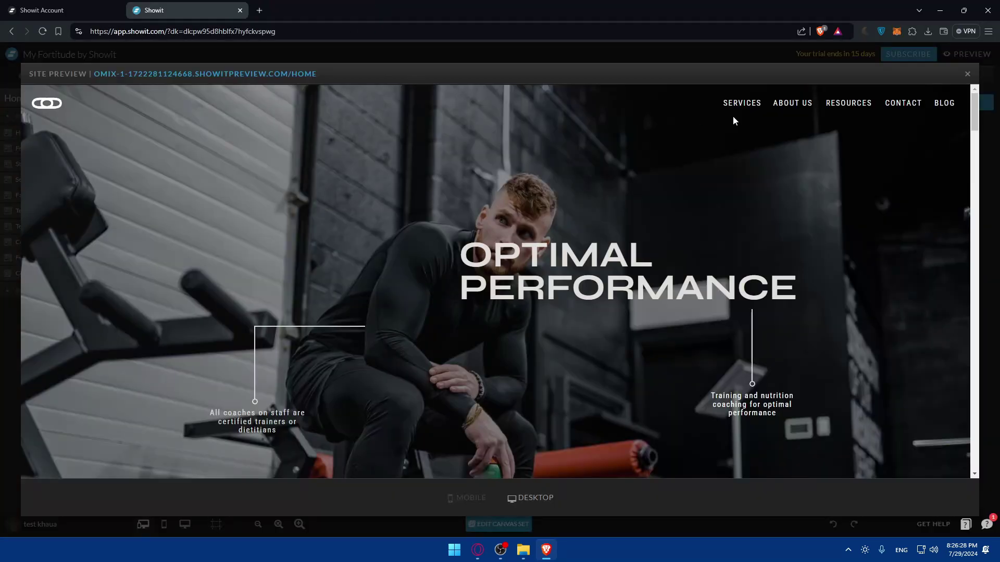
click(965, 74)
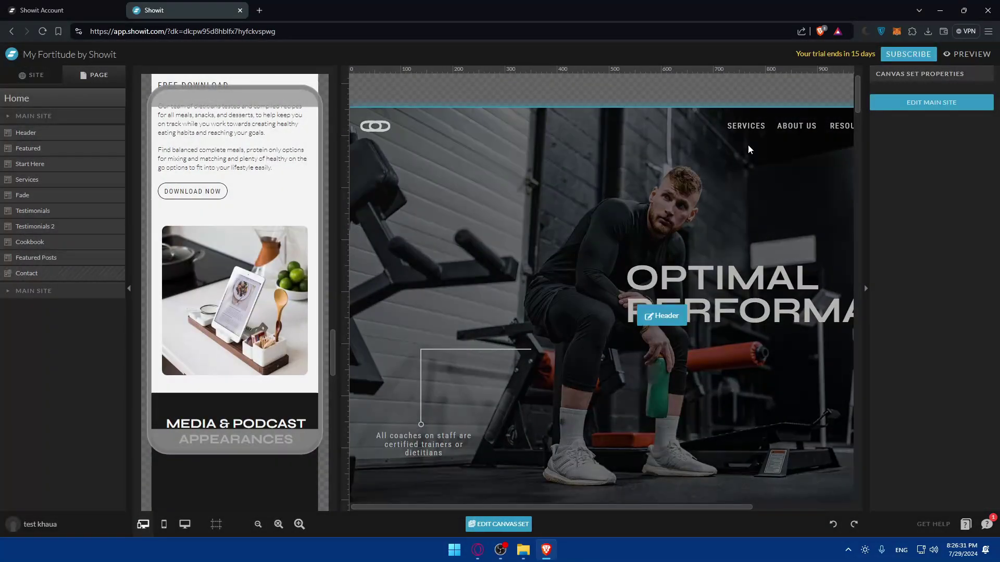
Step: Add instagram.com/test as the Instagram link on Site Settings' Social tab
click(37, 76)
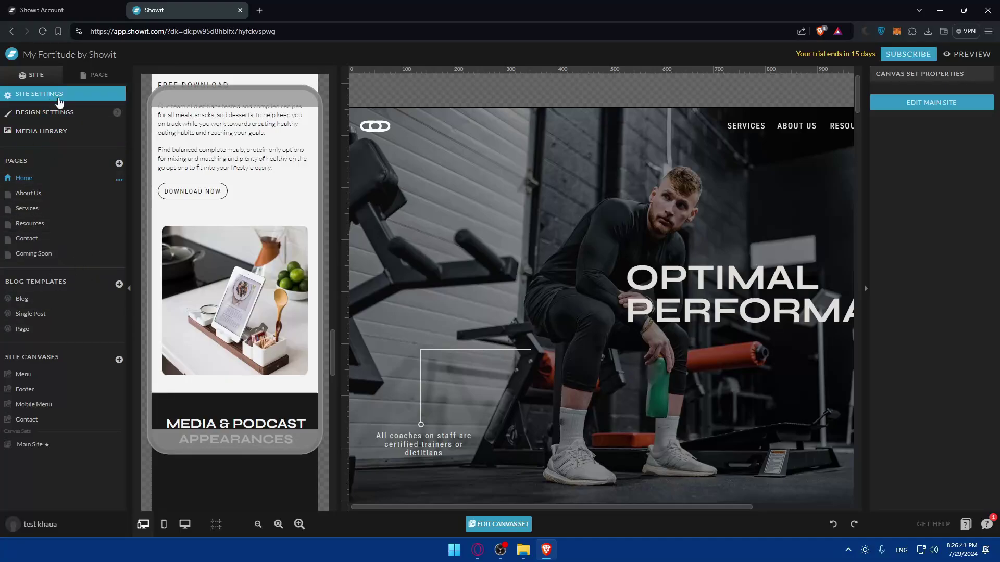
click(58, 99)
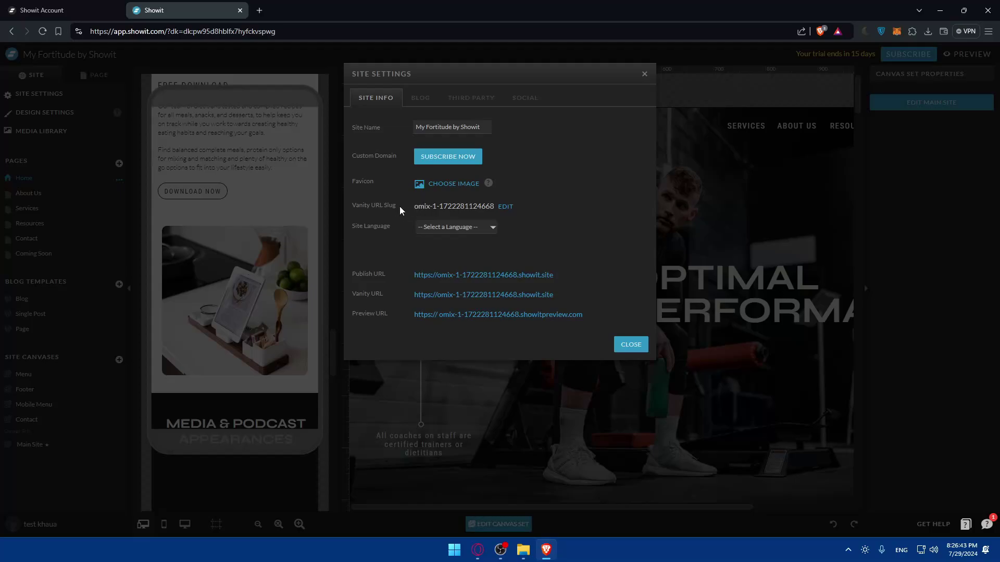
click(483, 211)
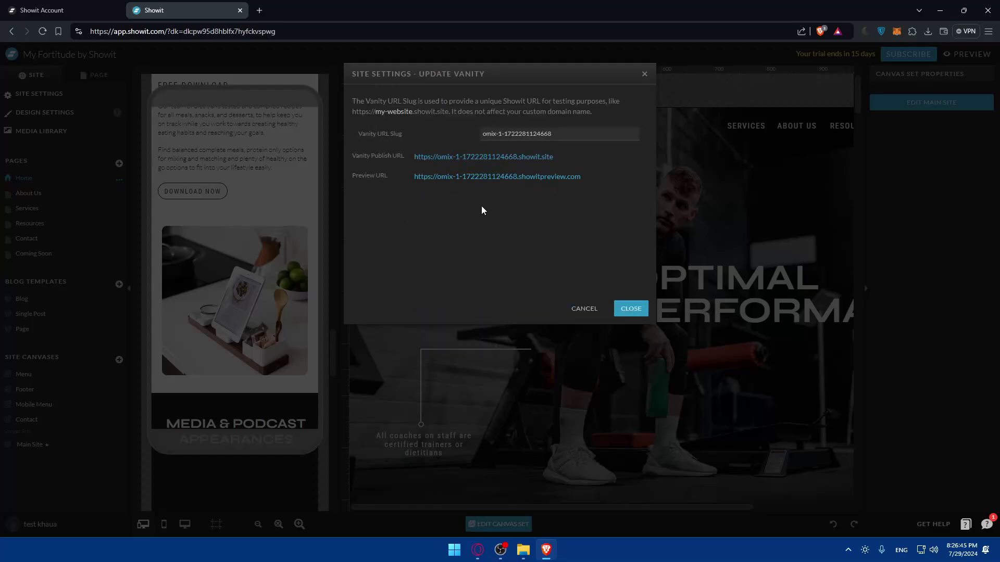
click(584, 308)
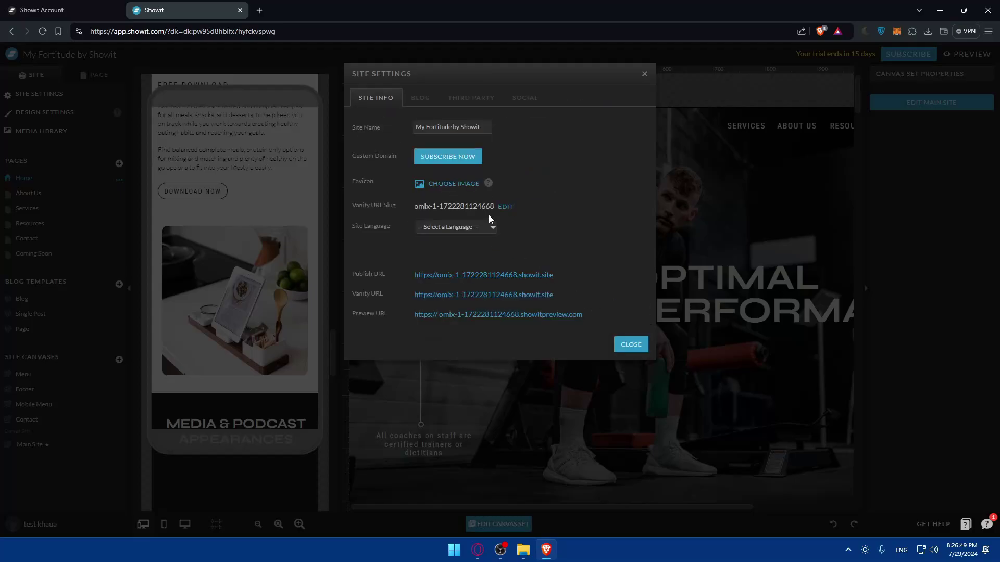
click(427, 106)
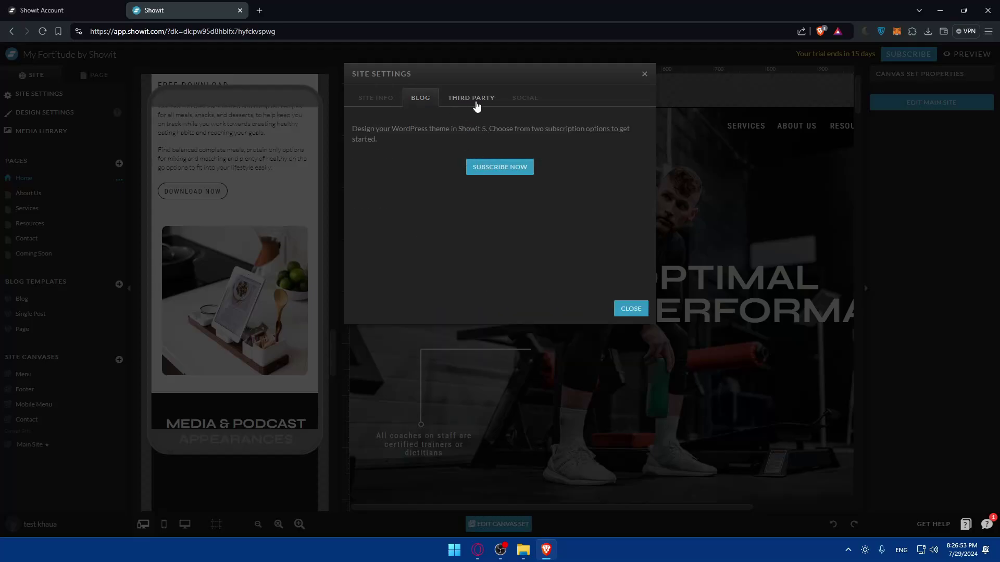
click(473, 99)
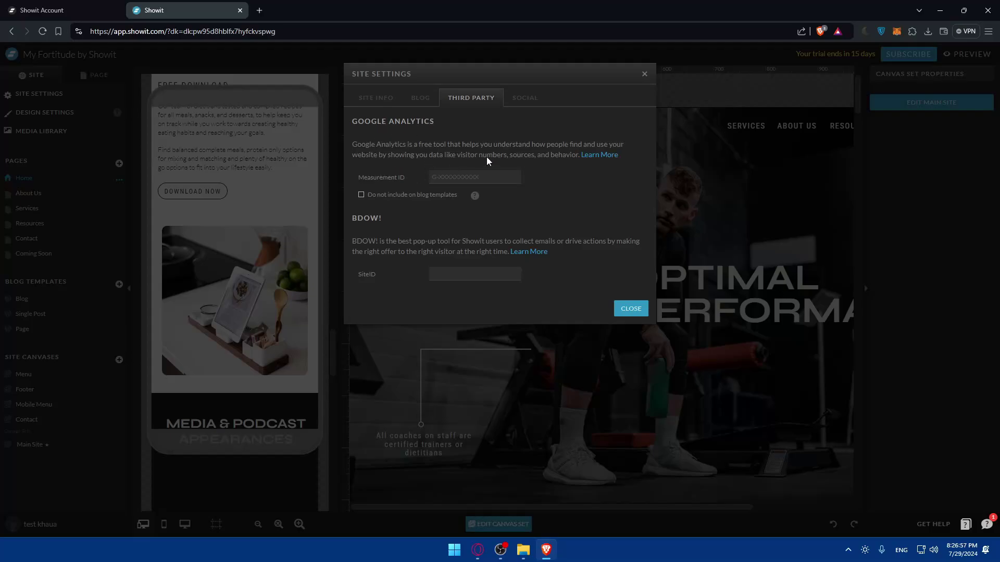
click(528, 102)
text(instagram.com/test)
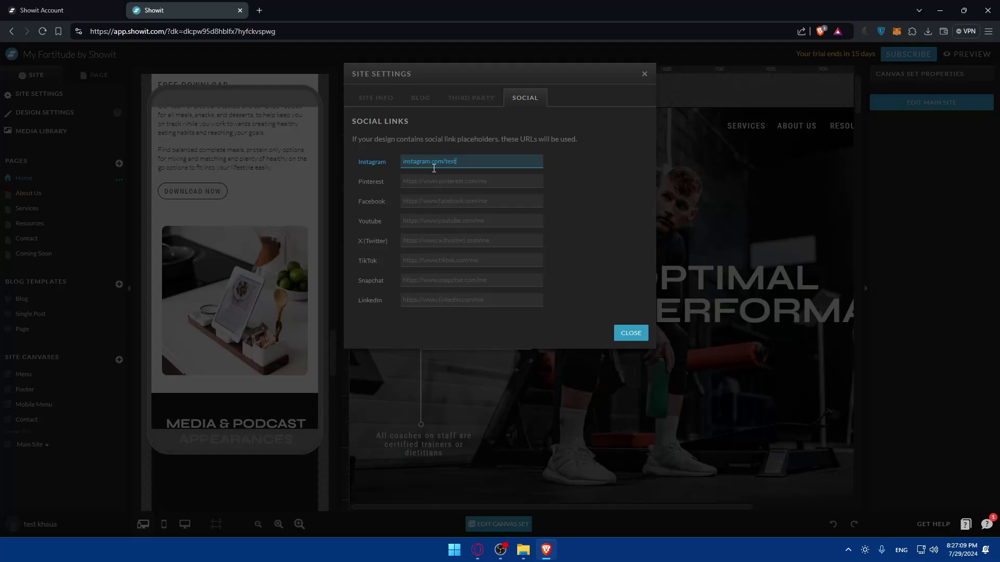
click(618, 332)
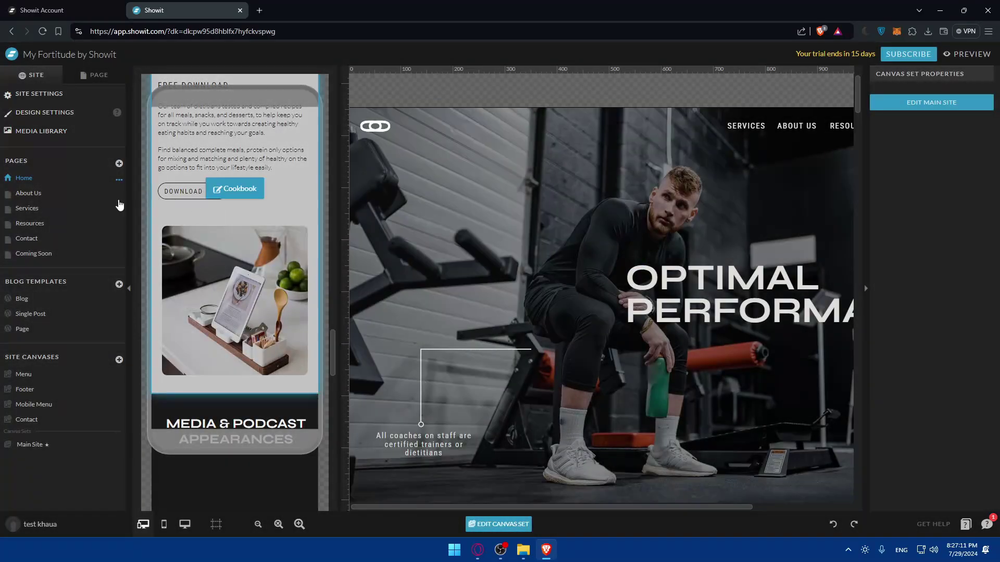
Step: Open the live site preview and scroll down to its footer Instagram icon
scroll(534, 221, down, 2)
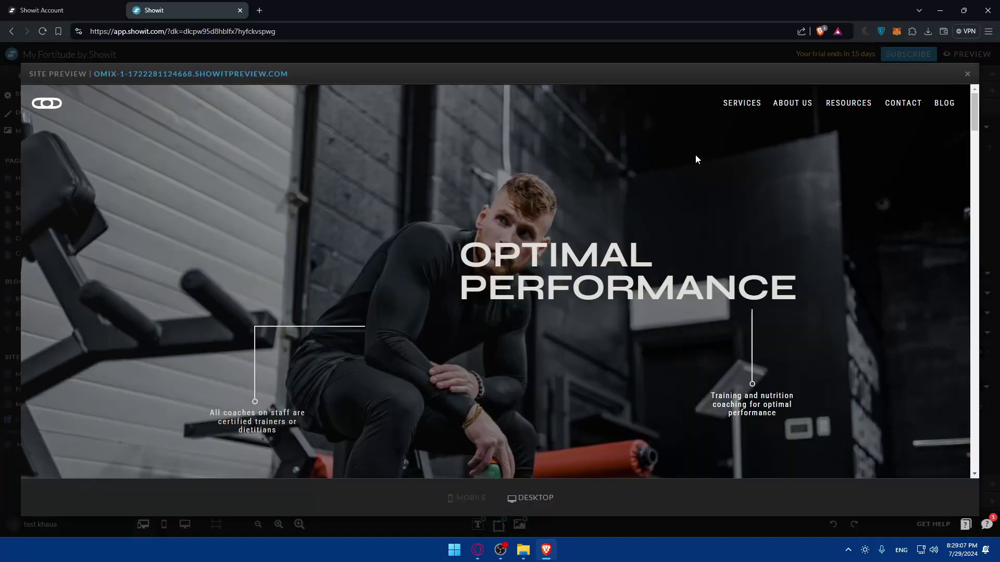
click(186, 74)
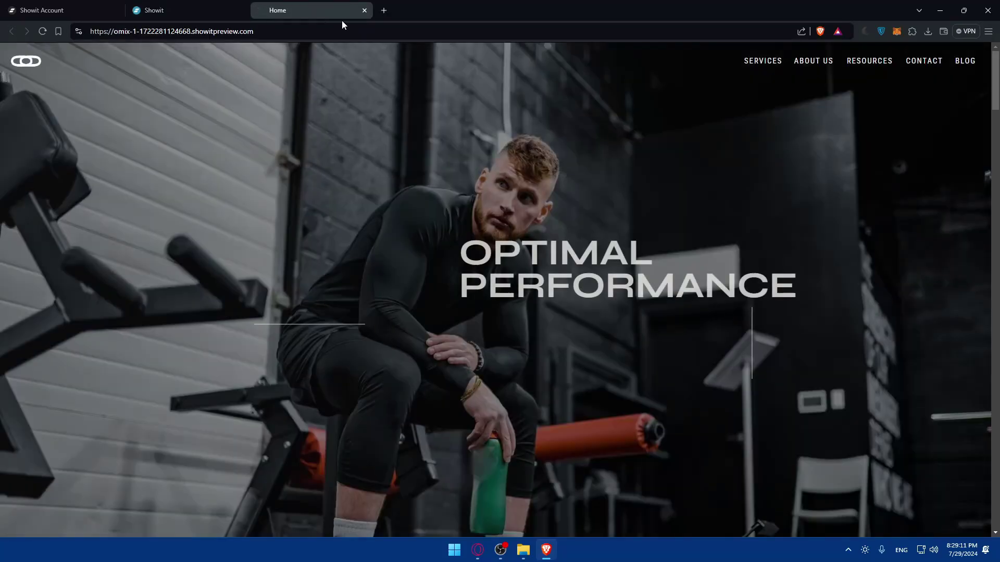
scroll(445, 107, down, 2)
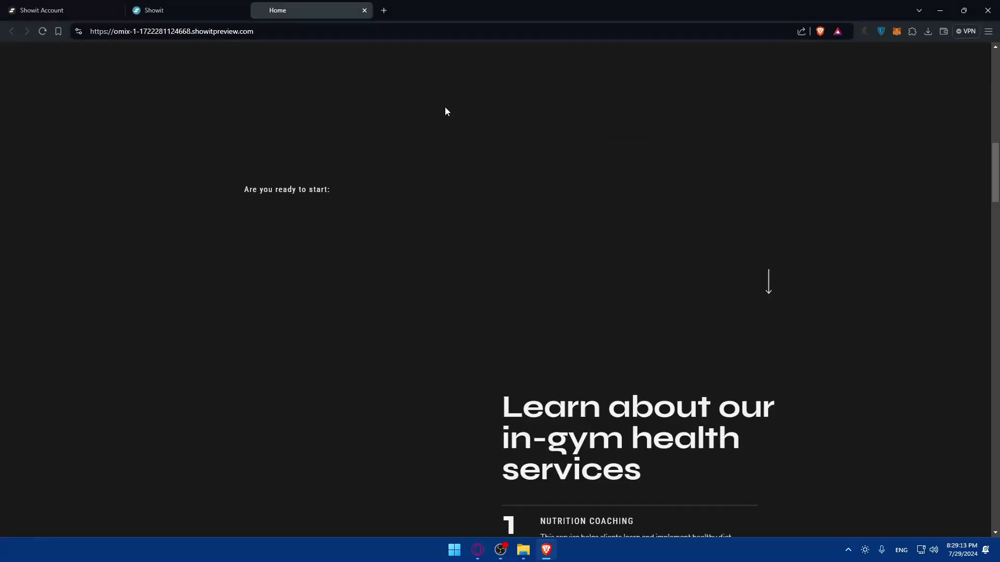
scroll(446, 107, down, 10)
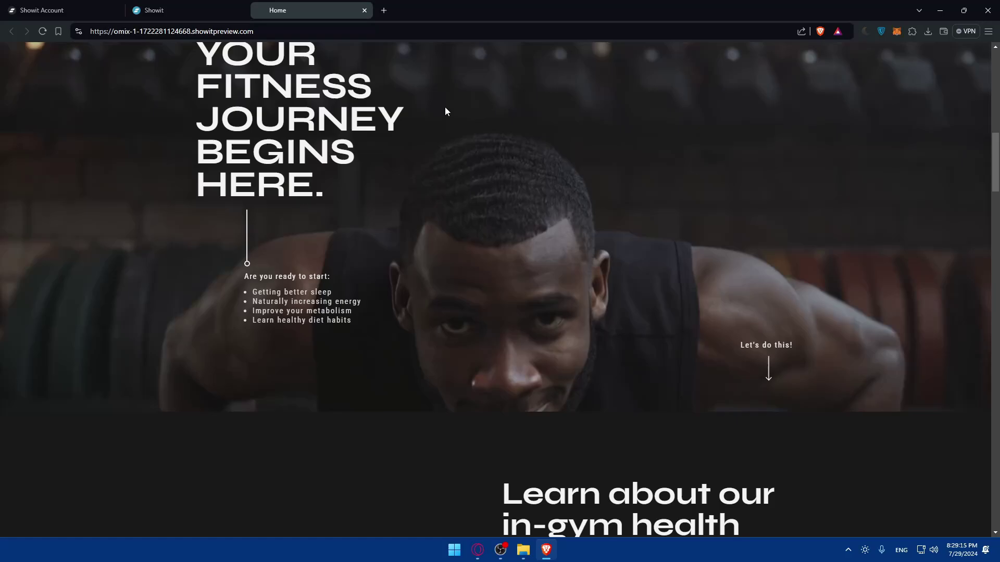
scroll(445, 108, down, 15)
scroll(444, 107, down, 5)
scroll(445, 108, down, 5)
scroll(445, 108, down, 5)
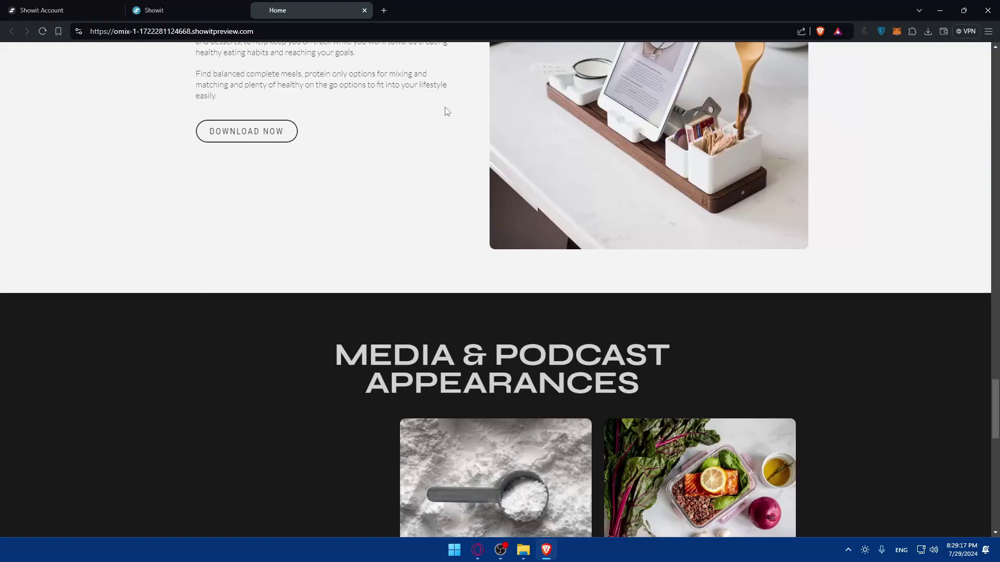
scroll(444, 107, down, 5)
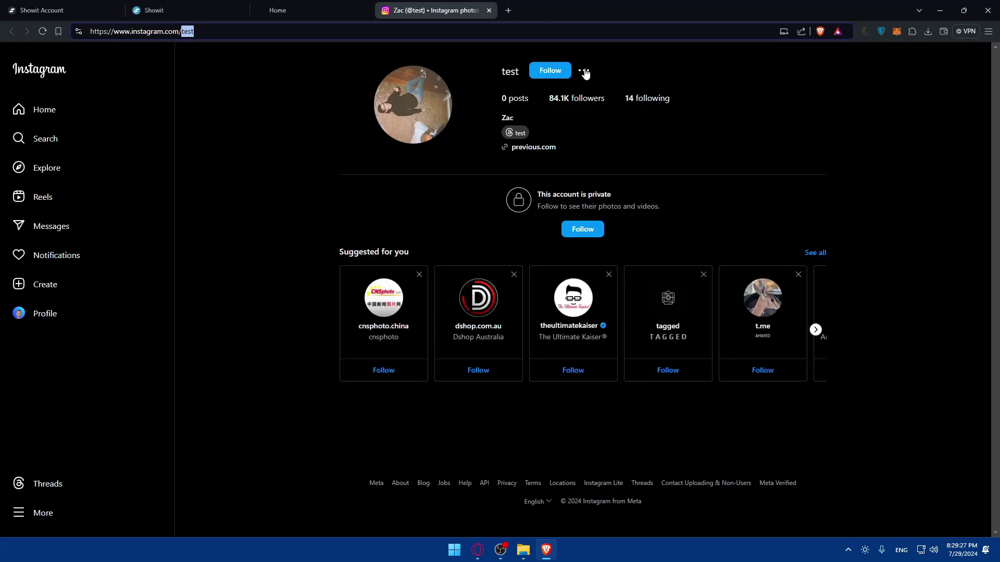
Step: Close the Instagram page and the preview, returning to the Showit editor
click(490, 9)
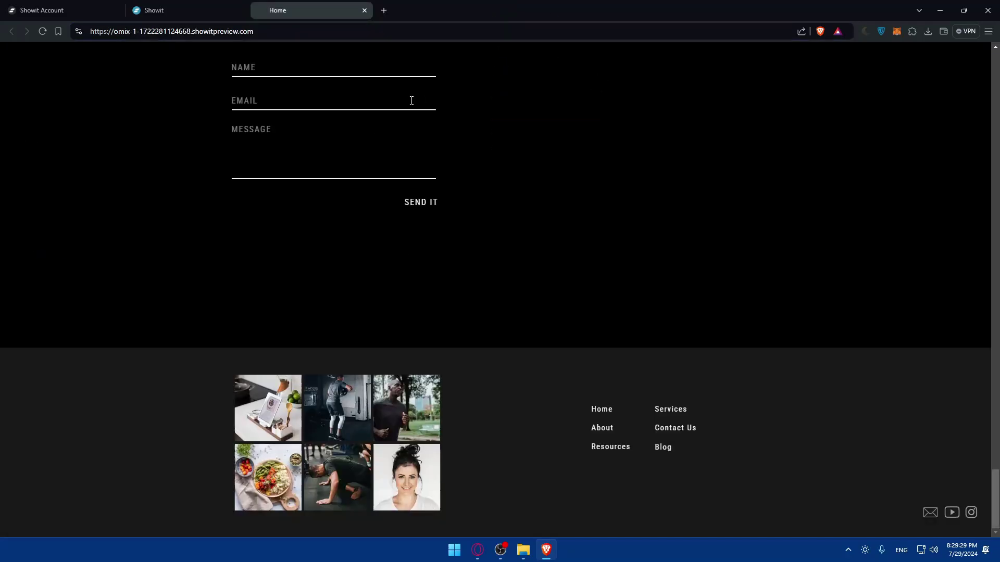
scroll(507, 162, up, 10)
scroll(508, 161, up, 10)
scroll(508, 162, up, 10)
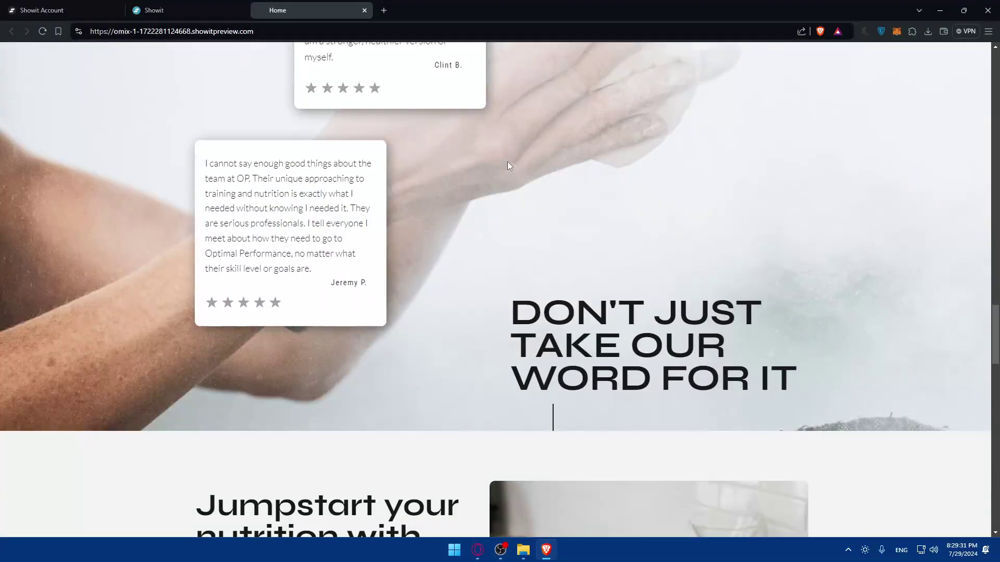
scroll(500, 161, up, 10)
scroll(497, 162, up, 2)
scroll(477, 152, down, 10)
scroll(477, 152, down, 8)
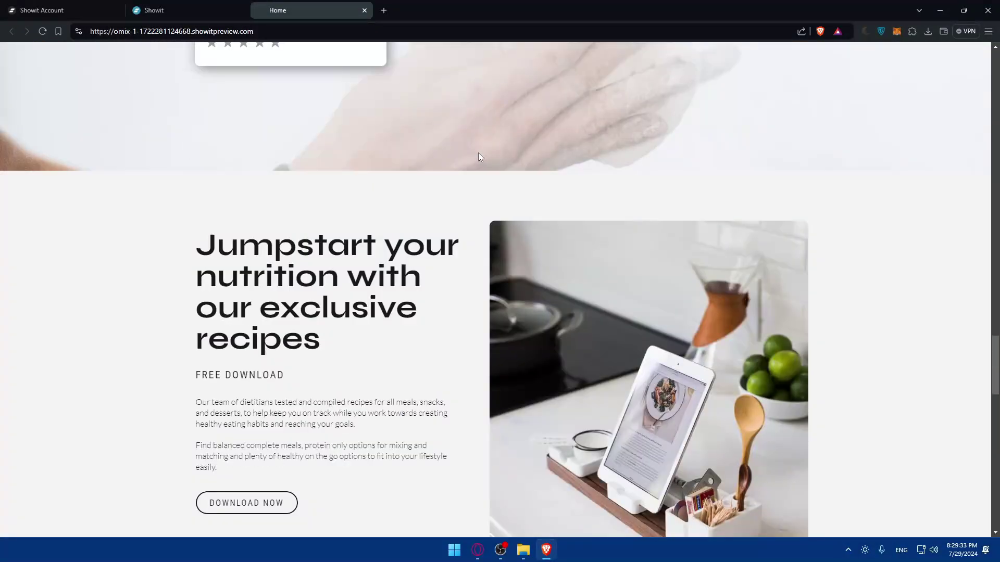
scroll(478, 152, down, 3)
scroll(480, 156, up, 6)
click(364, 11)
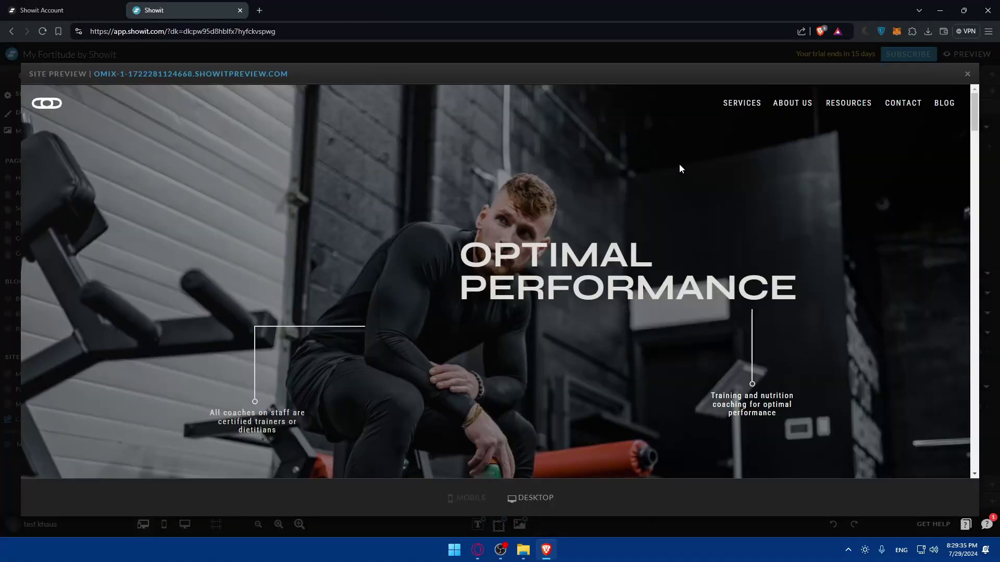
Step: Try subscribing, then view the unconfirmed Account Email on the account profile
click(966, 75)
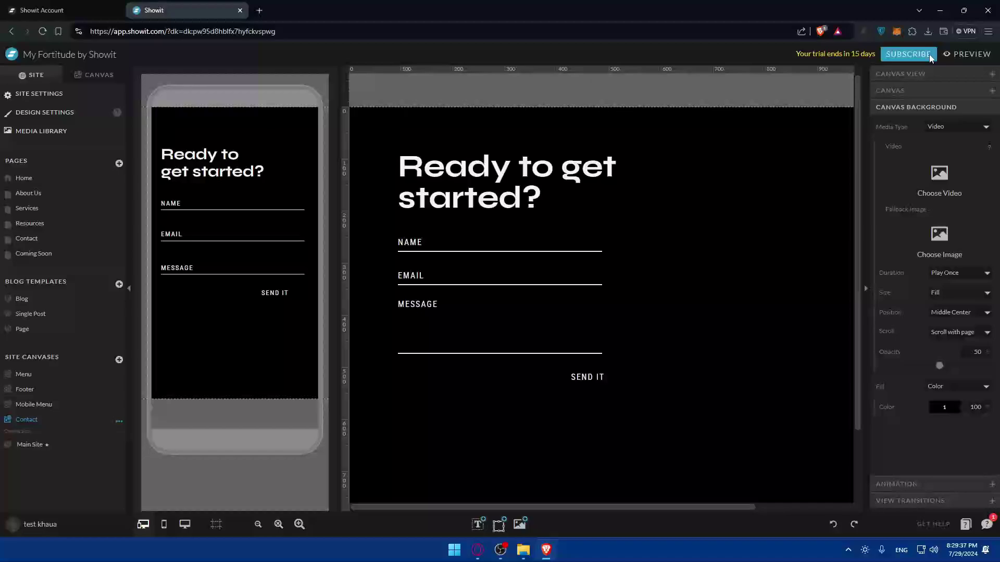
click(919, 55)
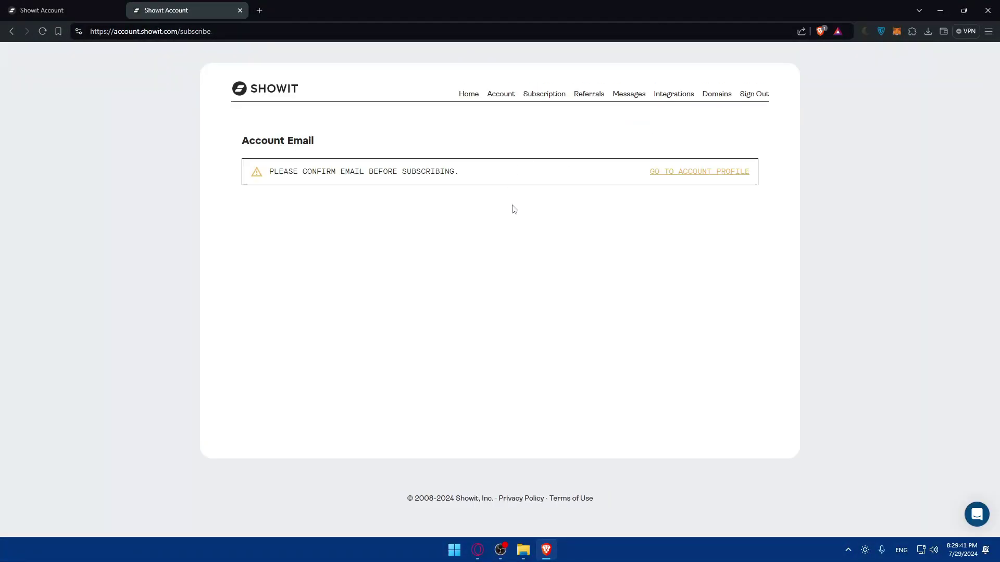
click(697, 180)
scroll(542, 230, down, 2)
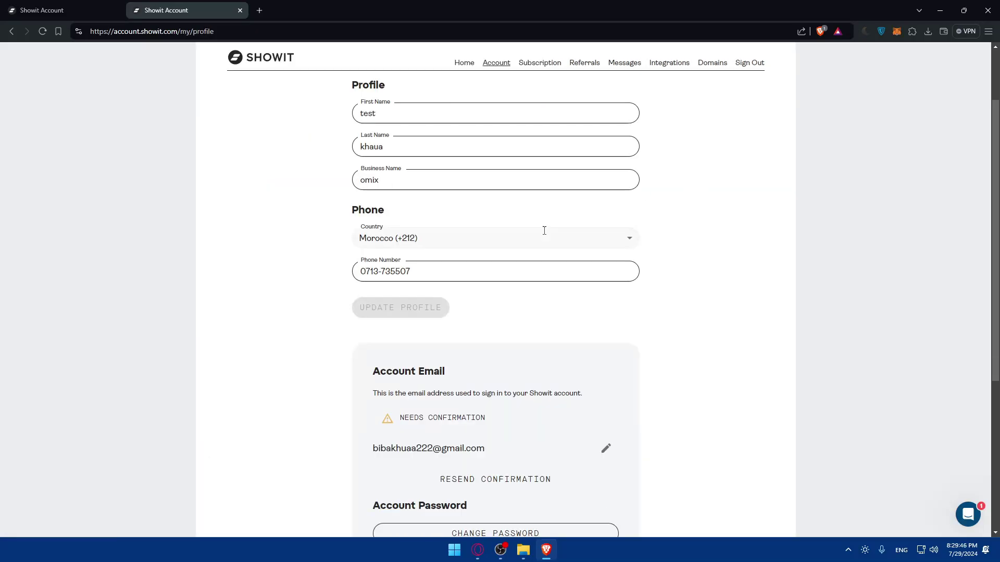
scroll(547, 234, down, 3)
click(253, 11)
text(gm)
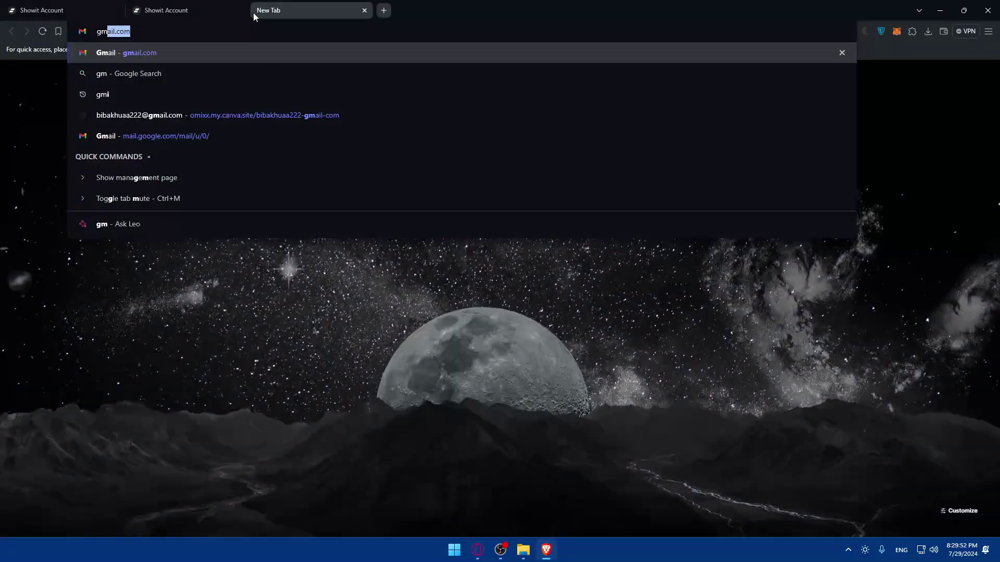
key(Return)
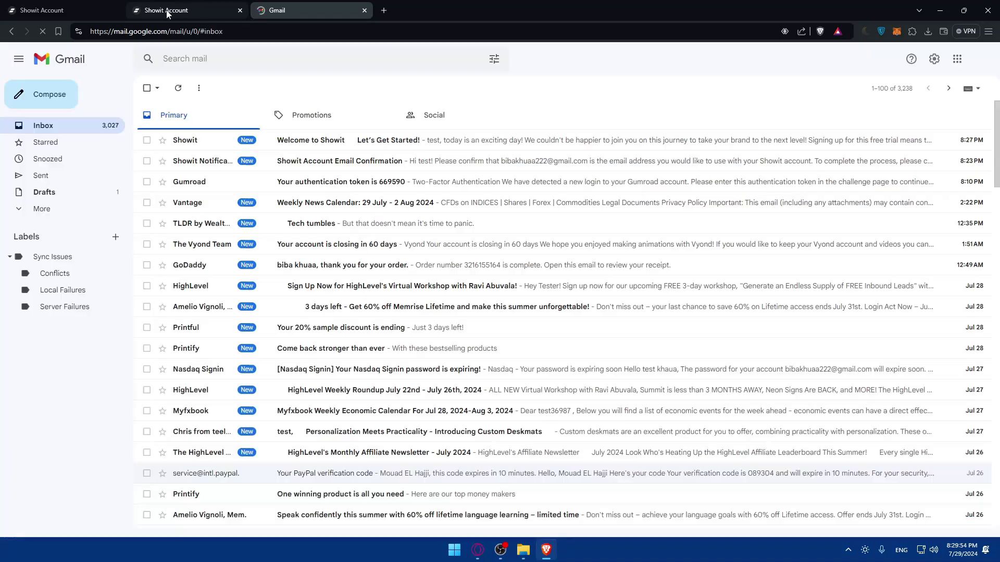
click(362, 145)
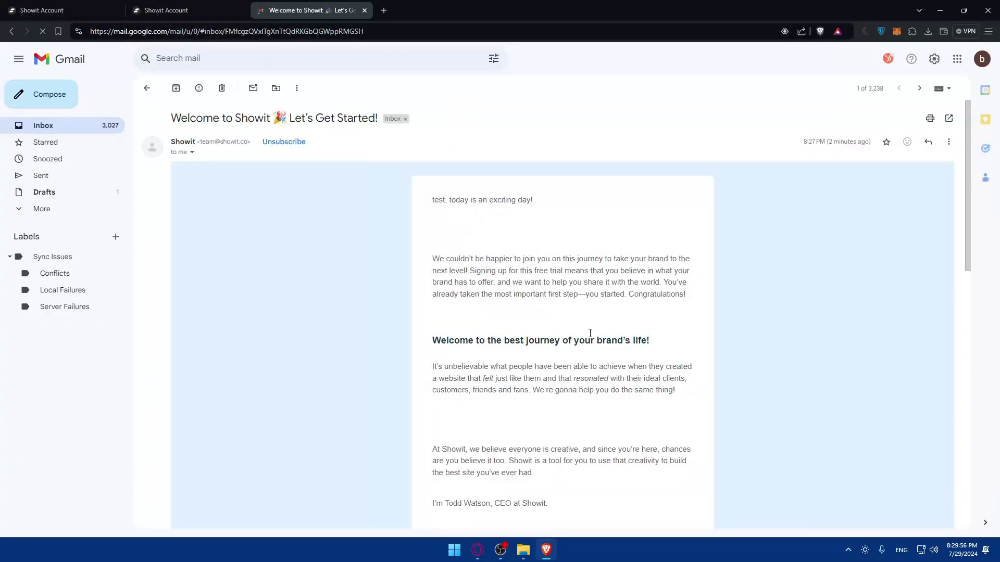
scroll(571, 330, down, 5)
scroll(571, 328, down, 3)
scroll(563, 315, down, 5)
scroll(563, 315, down, 5)
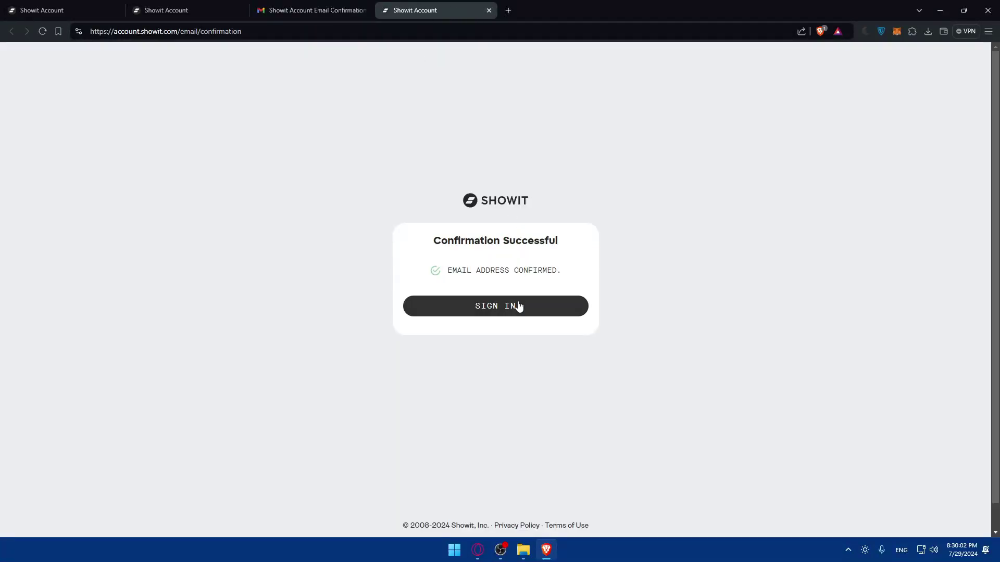
Step: Sign back in to Showit with the saved login credentials
click(518, 305)
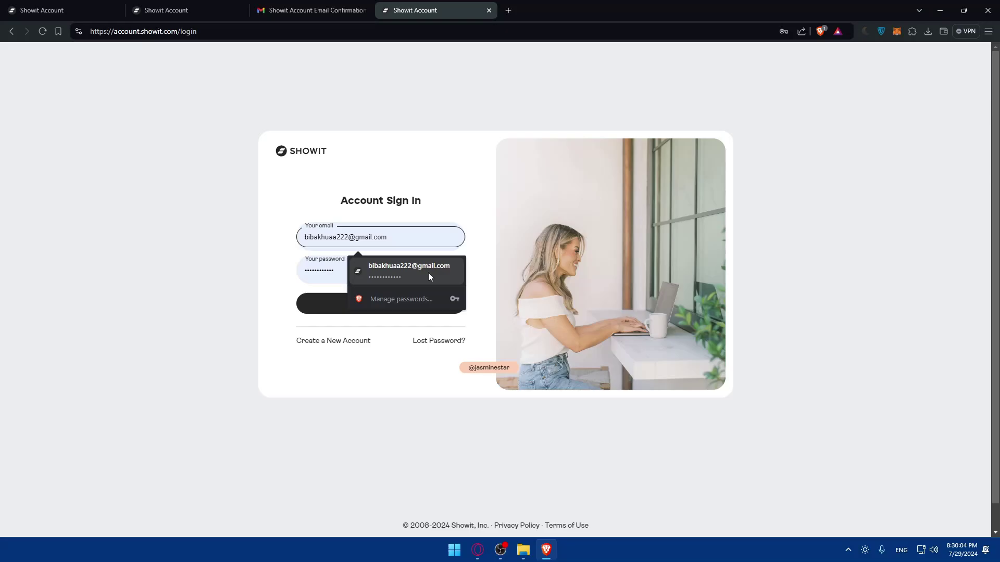
click(428, 273)
click(388, 308)
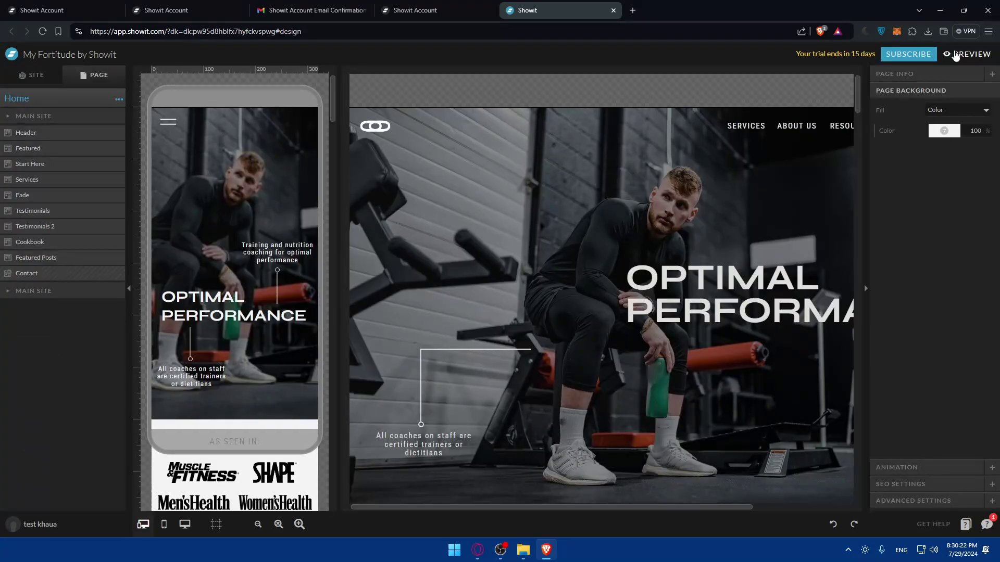
Step: Review the three Showit plans ($19–$34/month), closing the duplicate Subscribe tab
click(910, 54)
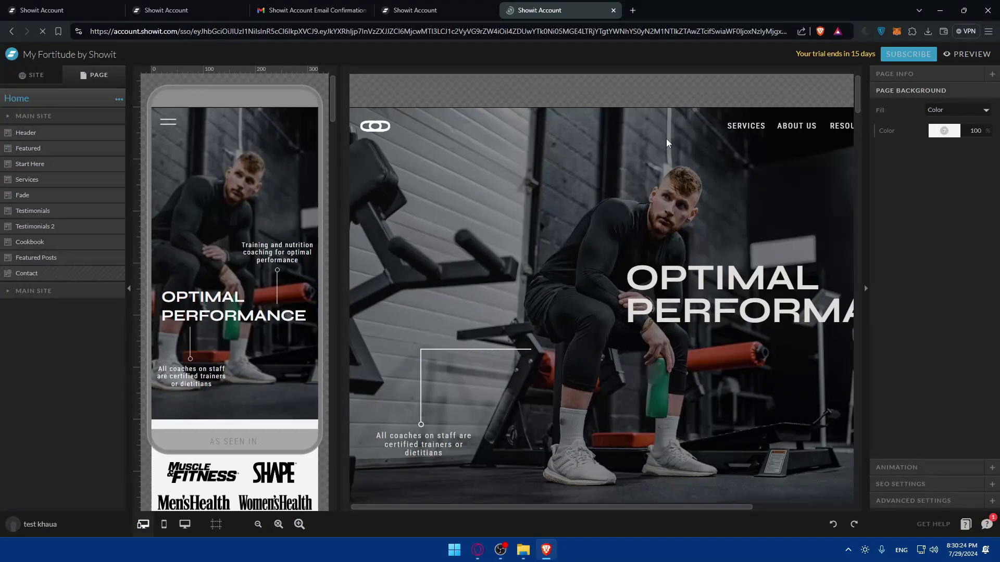
scroll(628, 175, down, 2)
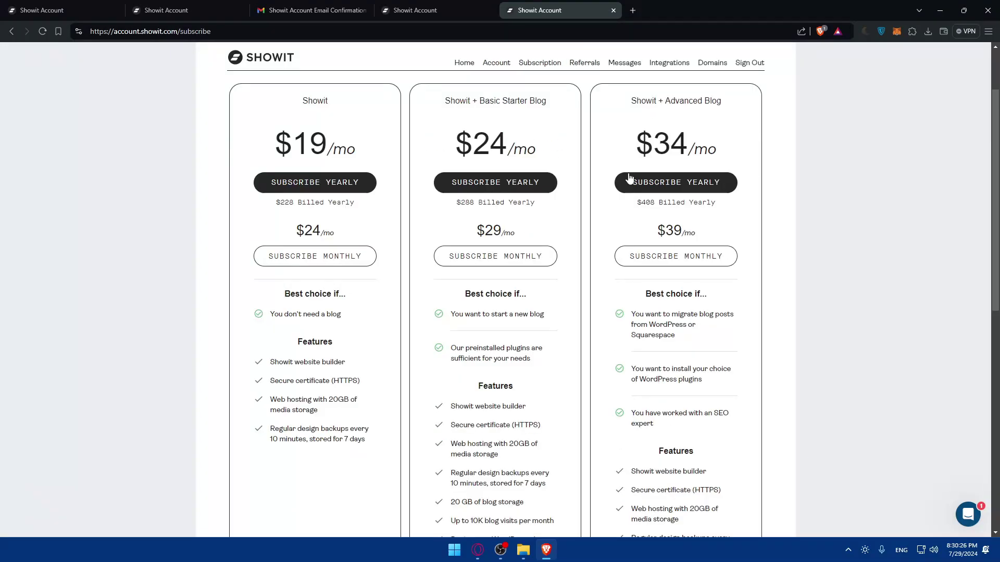
scroll(514, 292, up, 2)
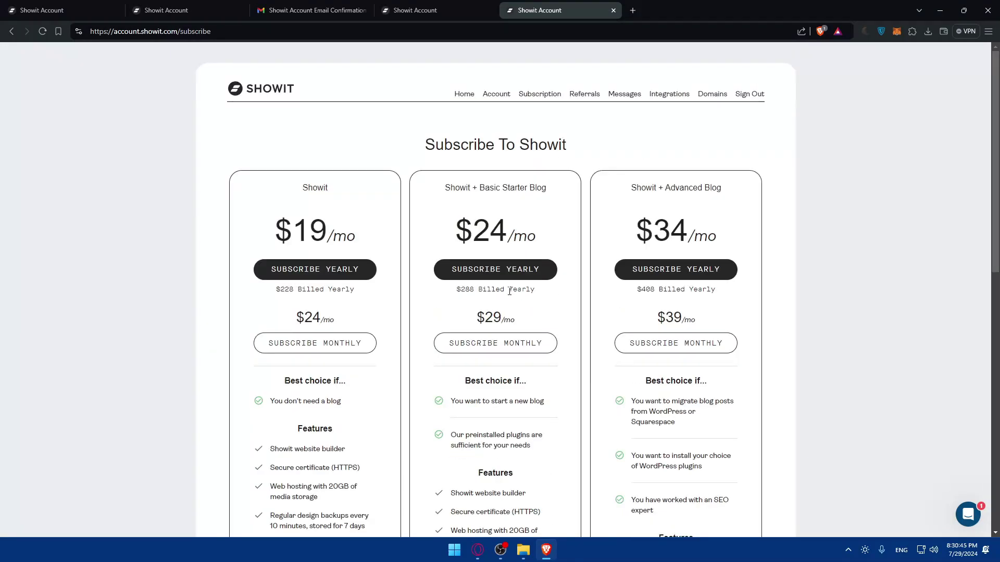
click(614, 11)
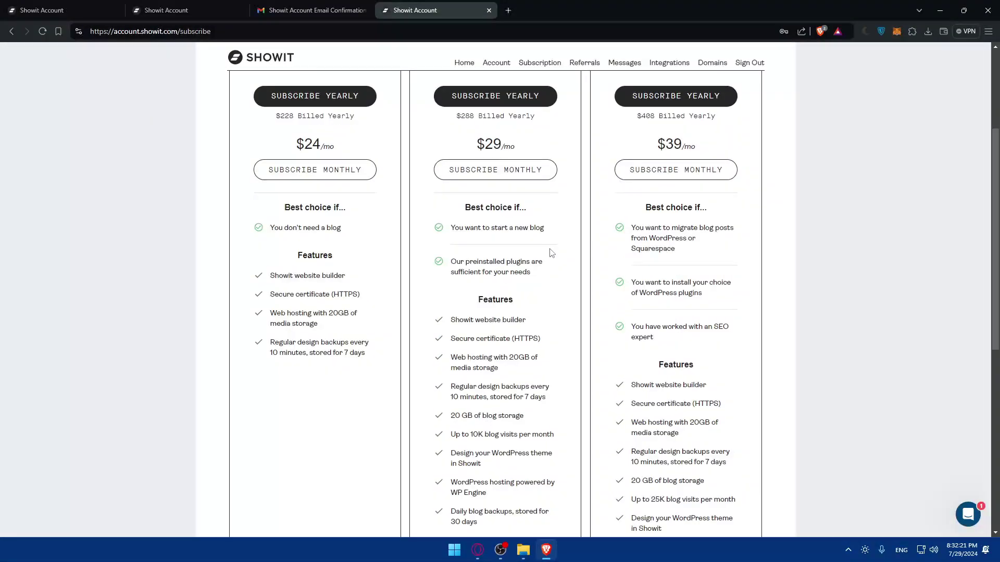
scroll(458, 249, down, 4)
scroll(527, 249, up, 5)
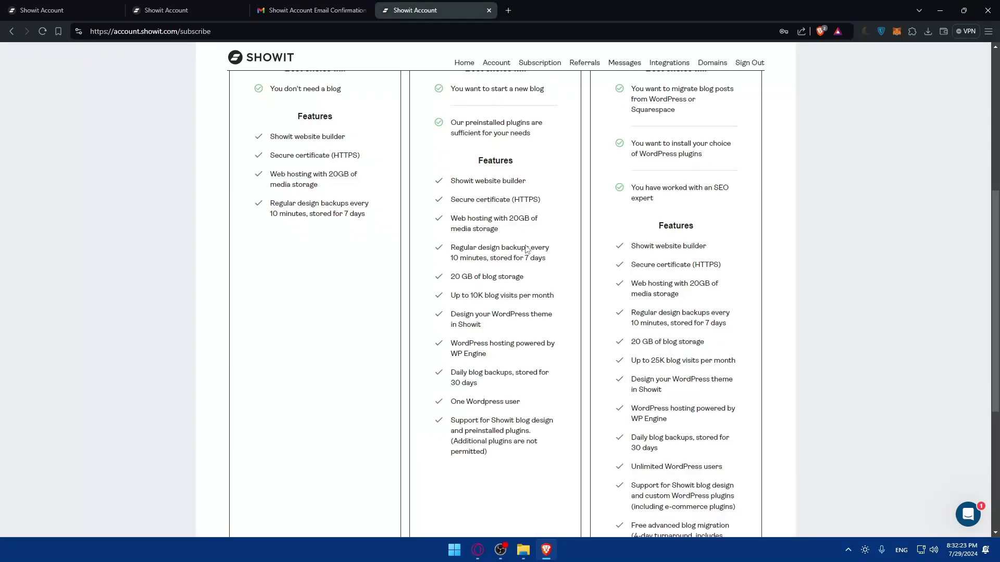
scroll(526, 244, up, 3)
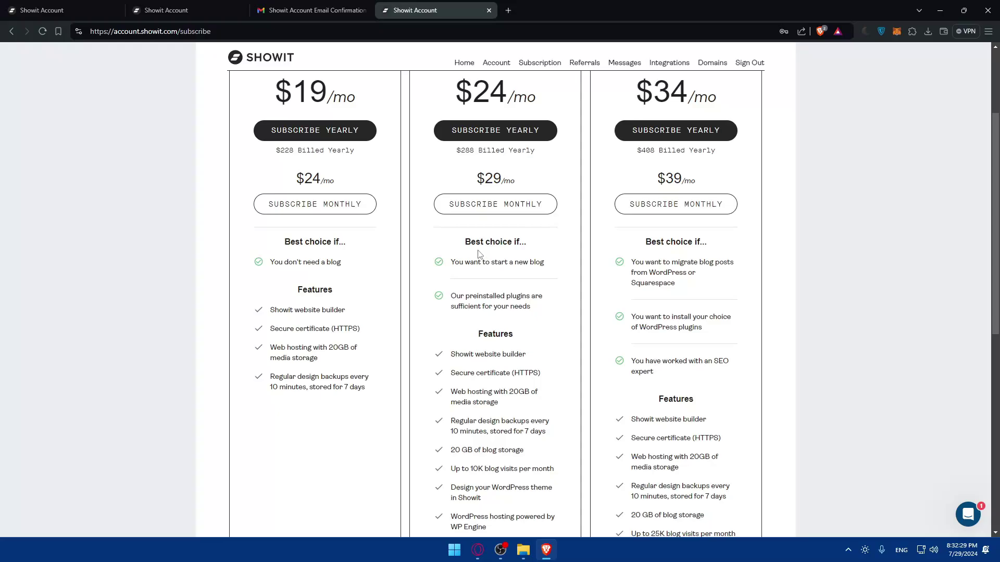
scroll(480, 254, down, 2)
scroll(479, 253, up, 5)
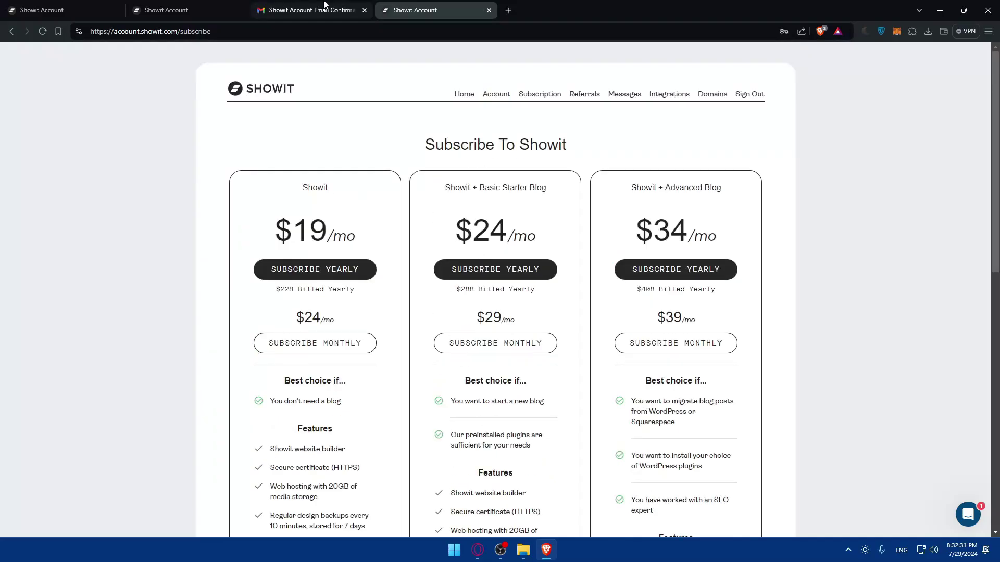
mouse_move(312, 10)
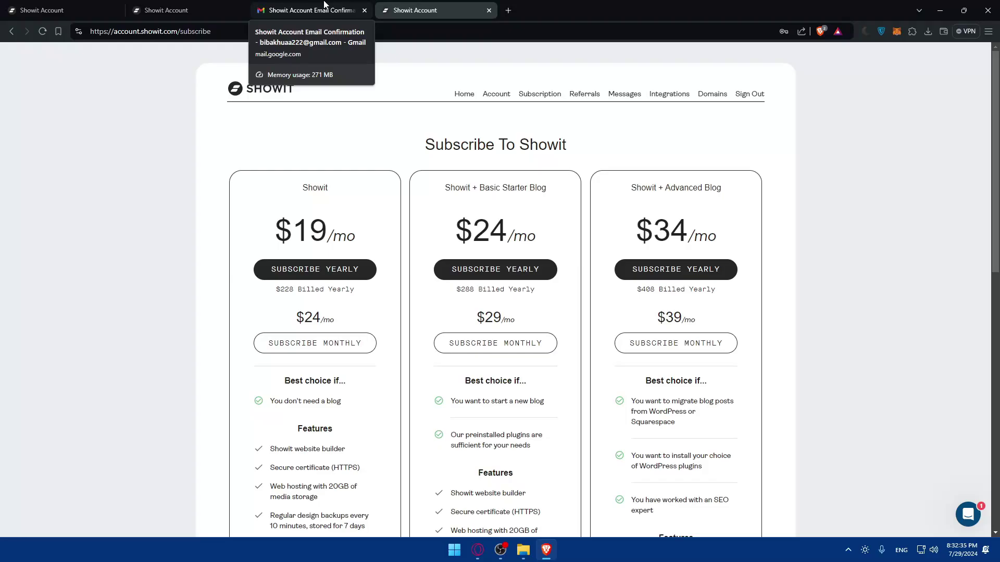
click(324, 6)
Step: Close the account home, Gmail and remaining Showit account tabs
click(167, 9)
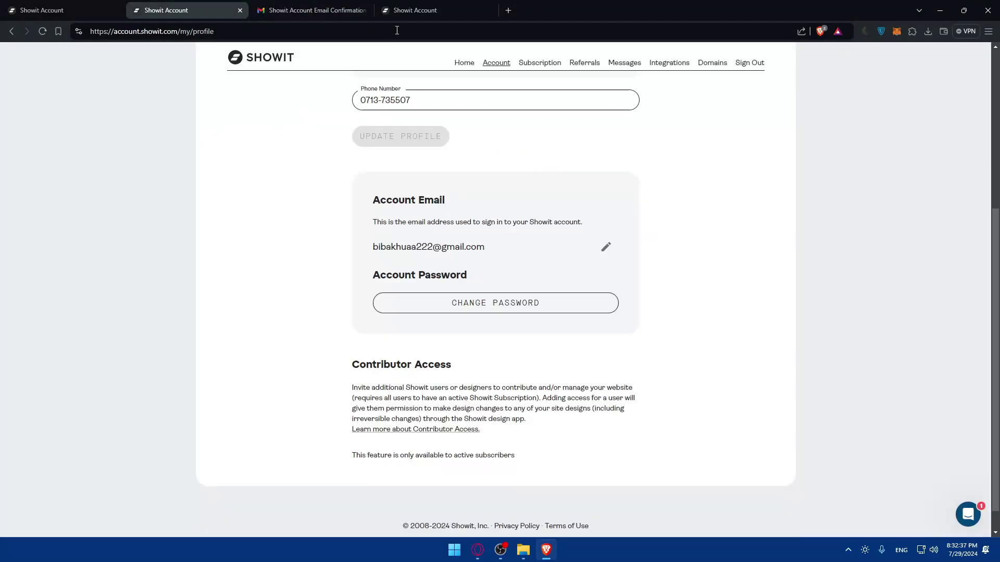
click(63, 8)
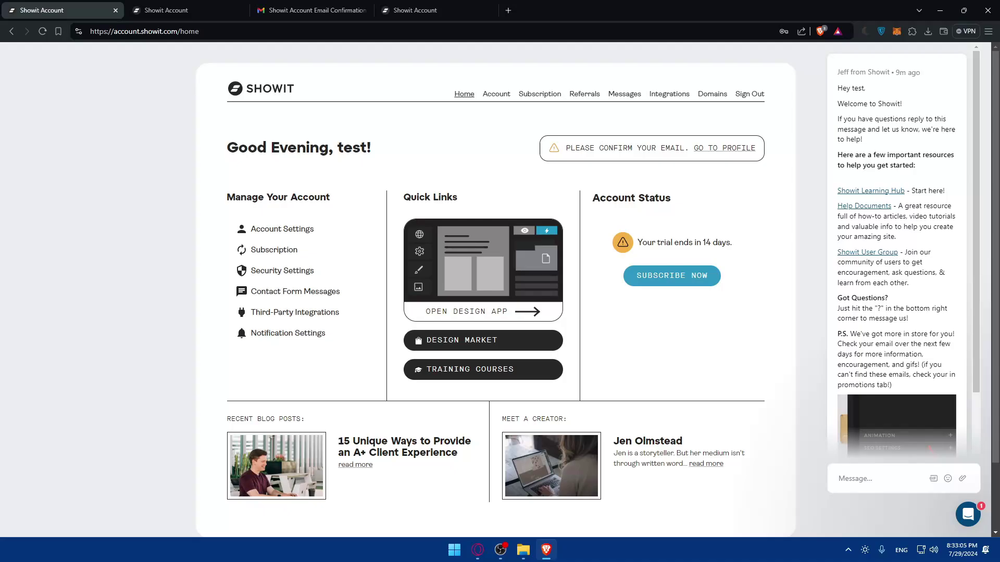
click(115, 11)
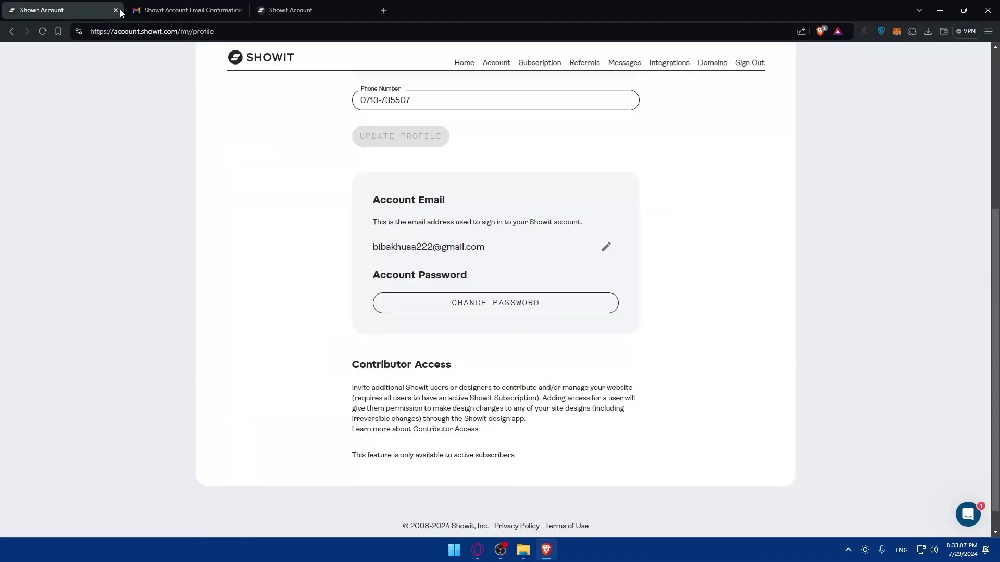
click(115, 10)
click(134, 10)
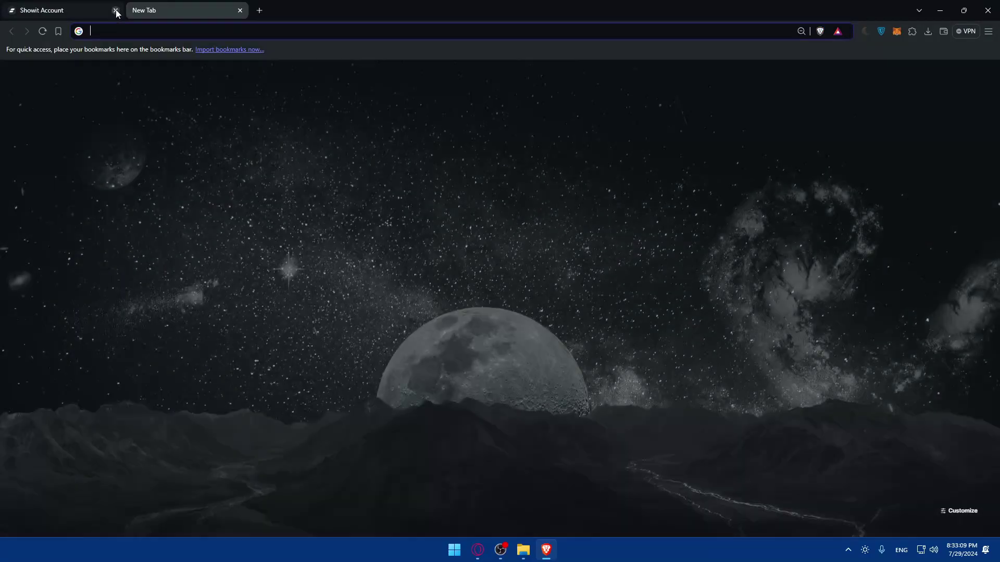